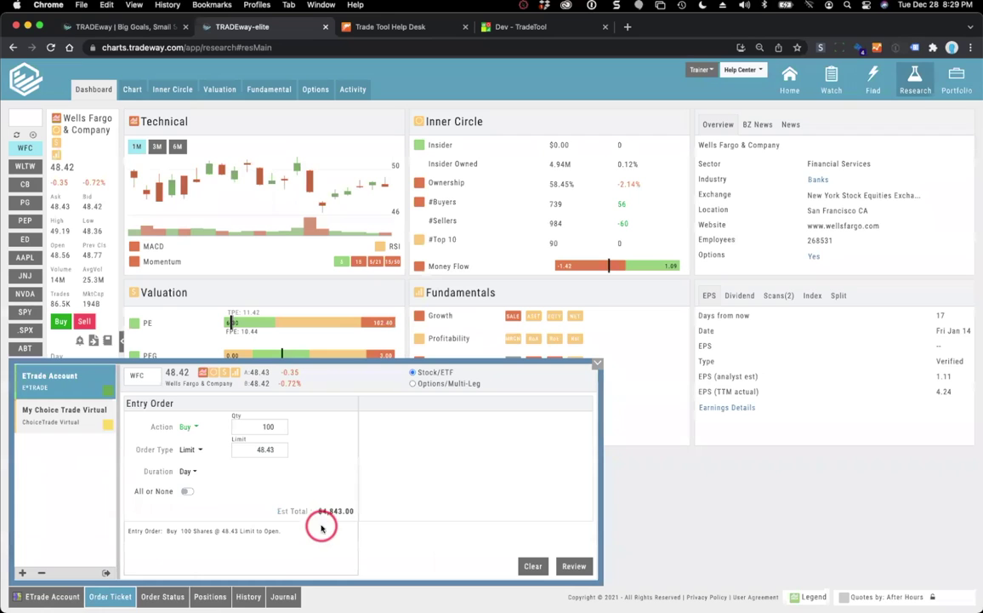
- Open the Market page, preview the Large Cap watchlist's mini charts in medium and small sizes, and leave the watchlist in table view
left_click(755, 108)
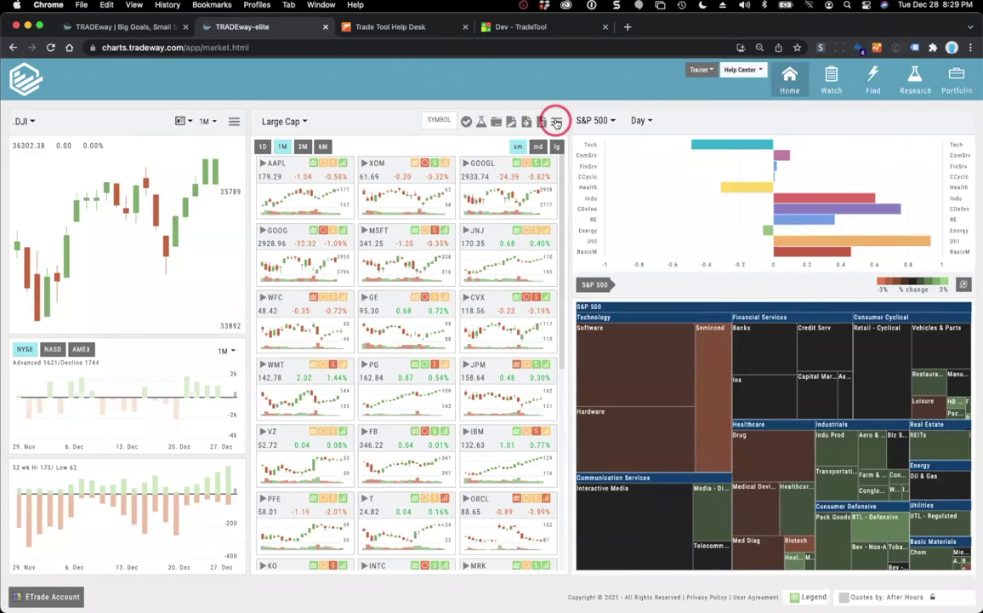
left_click(556, 123)
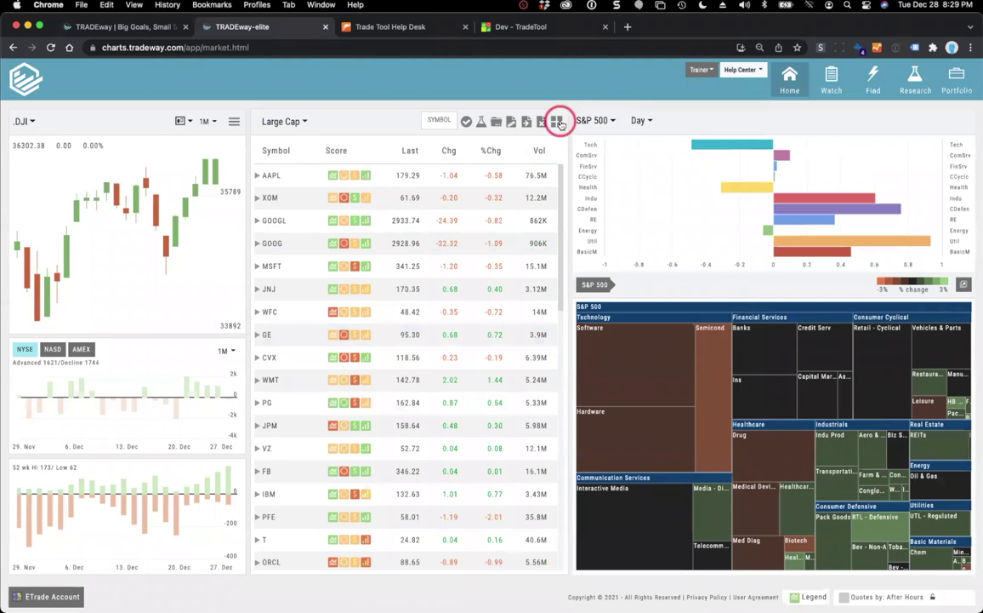
left_click(558, 122)
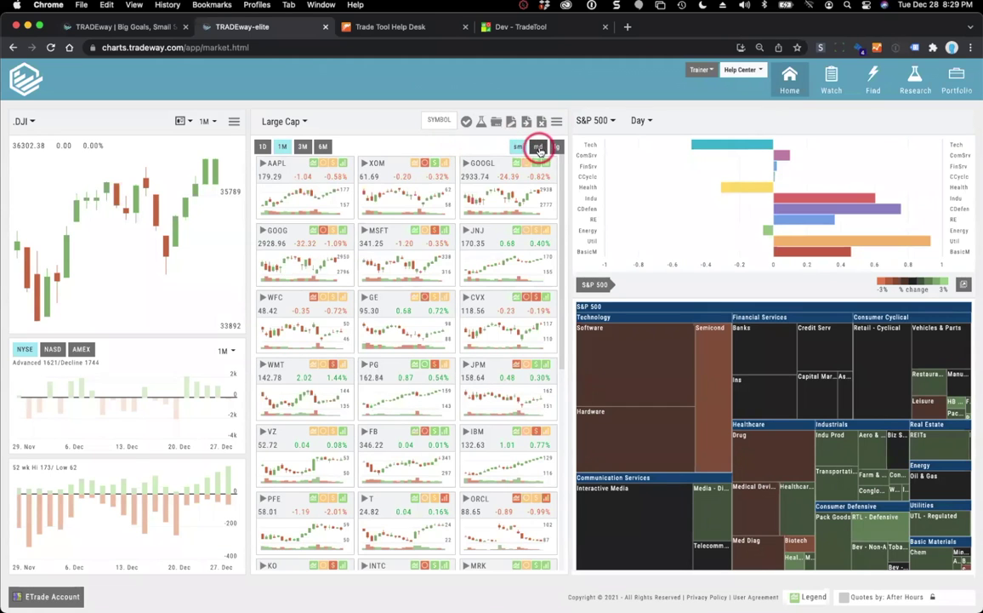
left_click(539, 148)
left_click(518, 146)
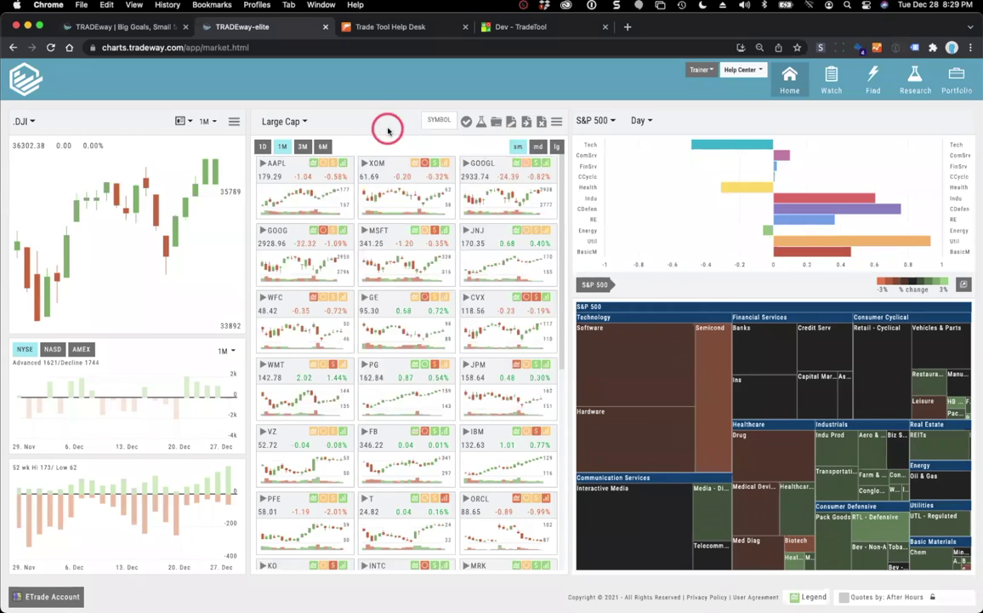
left_click(557, 122)
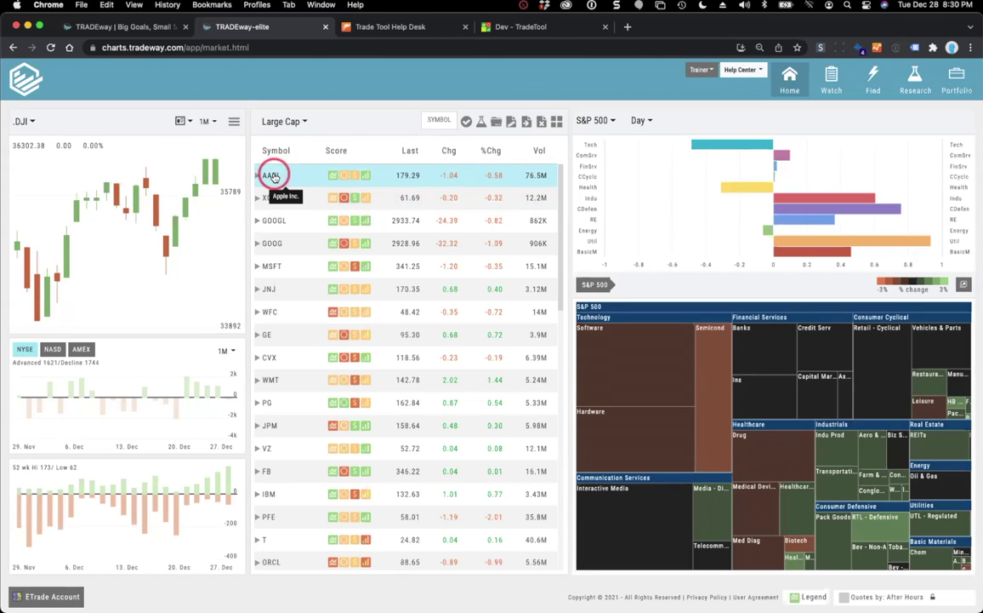
- View AAPL's research dashboard from the Large Cap watchlist, and check its details pop-up back on the Market page
left_click(274, 176)
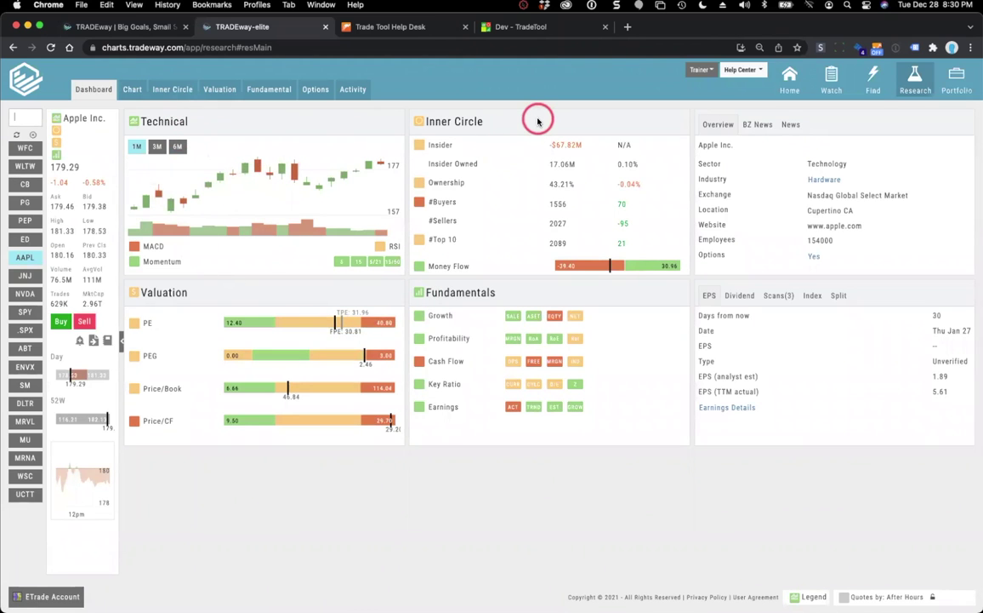
key("super+bracketleft")
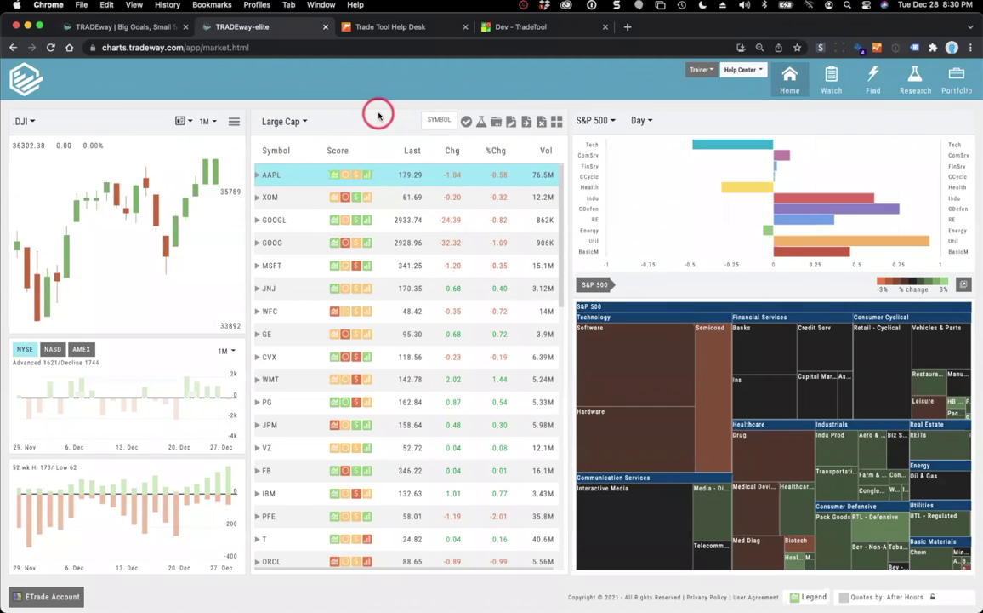
left_click(257, 177)
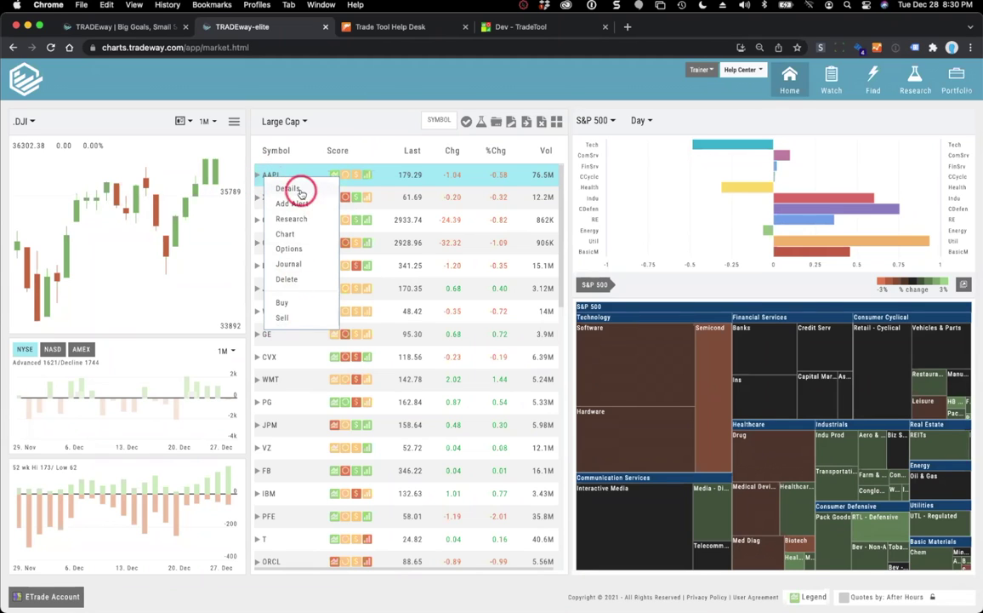
left_click(290, 190)
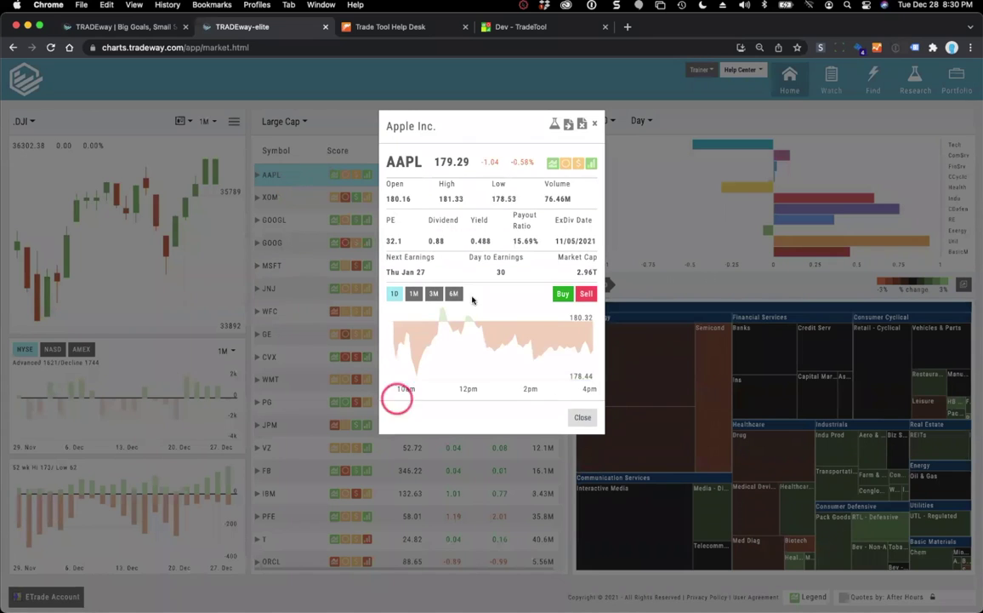
left_click(595, 123)
- View AAPL's option expiration cycles from the watchlist, dismiss them unselected, and return to the Market page
left_click(259, 176)
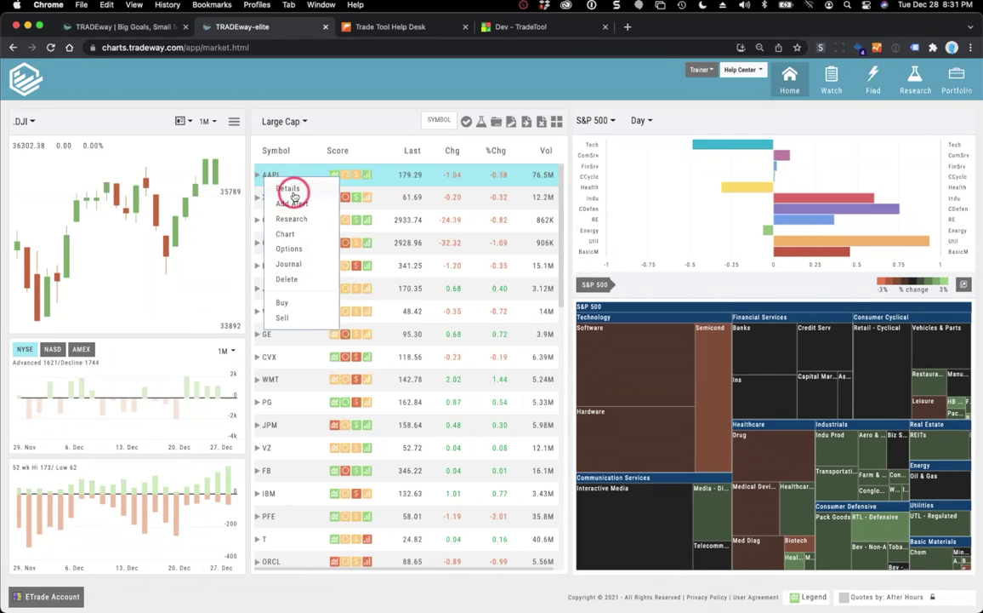
left_click(291, 250)
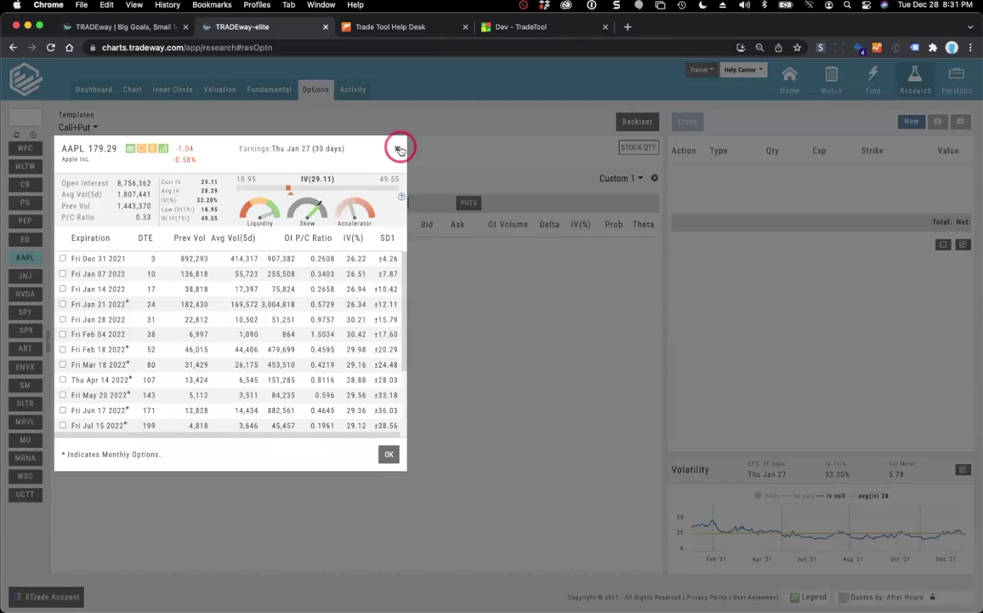
left_click(399, 149)
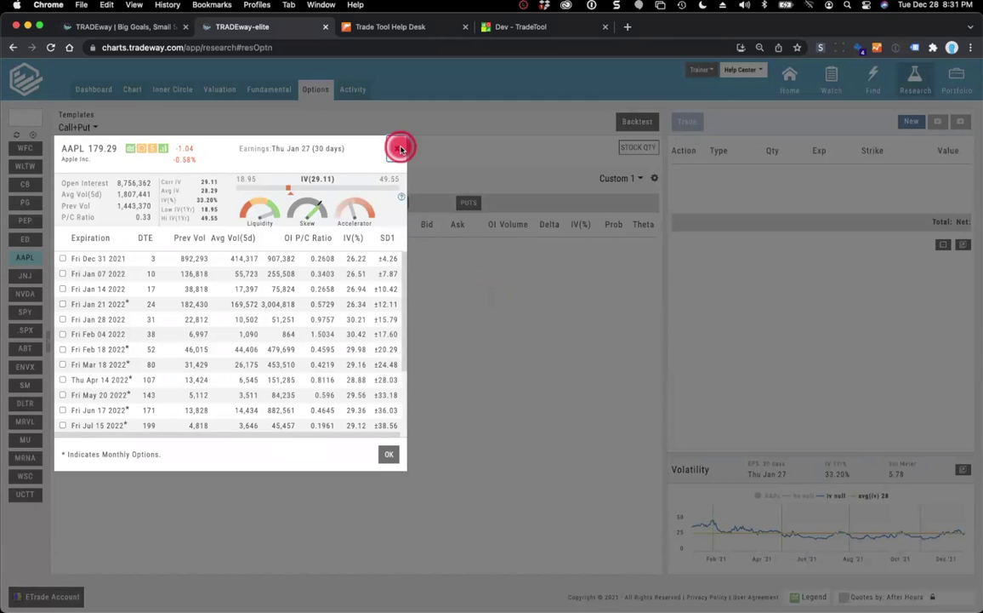
mouse_move(873, 92)
mouse_move(788, 81)
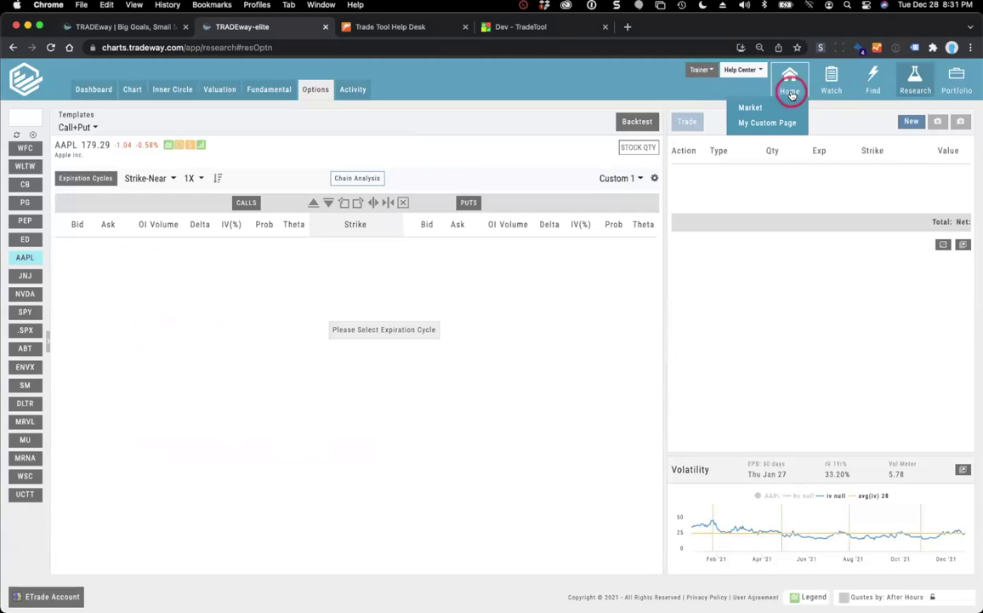
left_click(745, 109)
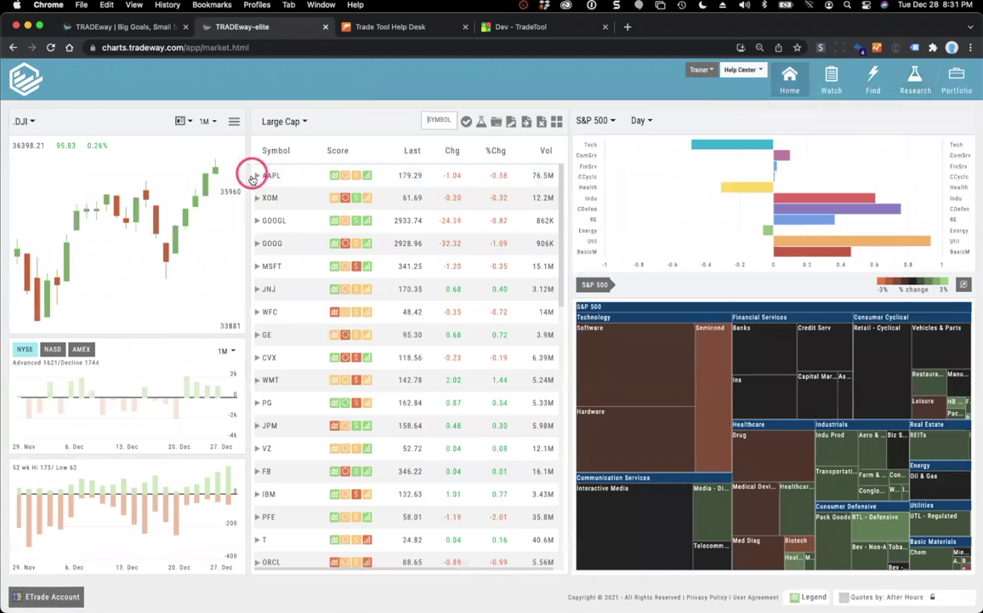
- Review the actions available for AAPL in the watchlist and open its chart from the Technical score
left_click(263, 175)
left_click(298, 277)
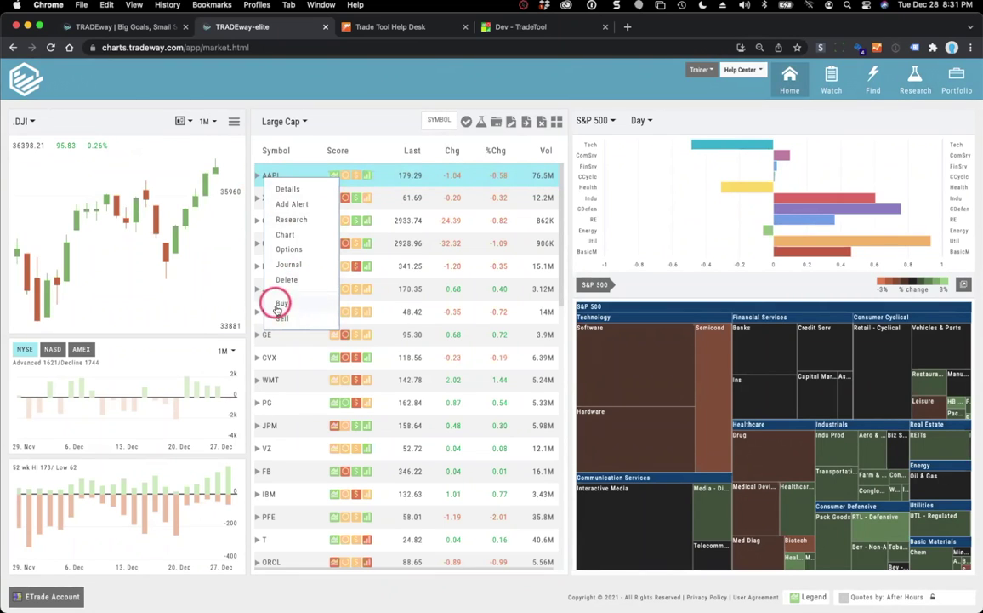
left_click(340, 132)
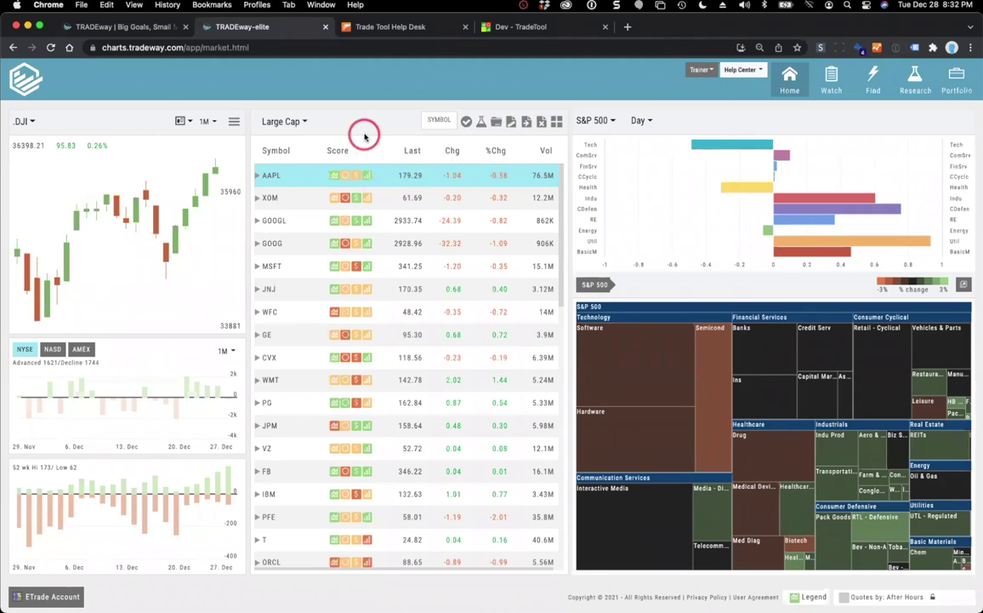
left_click(335, 177)
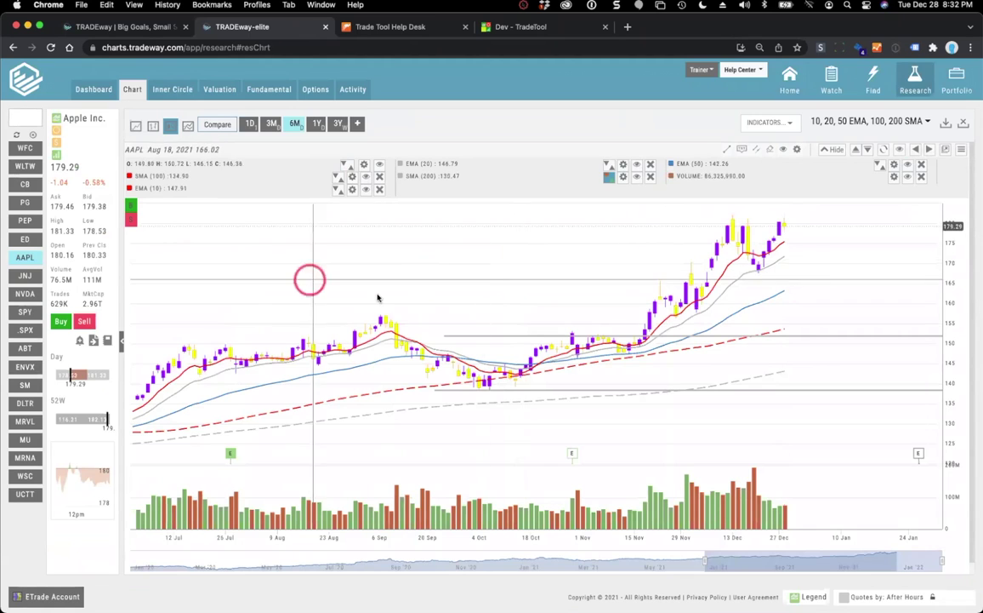
mouse_move(793, 76)
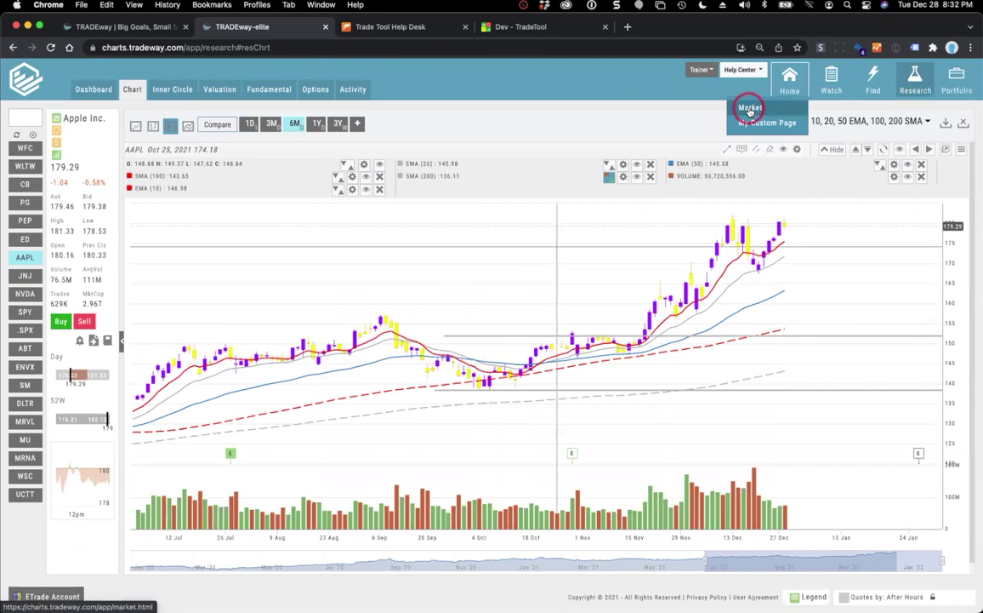
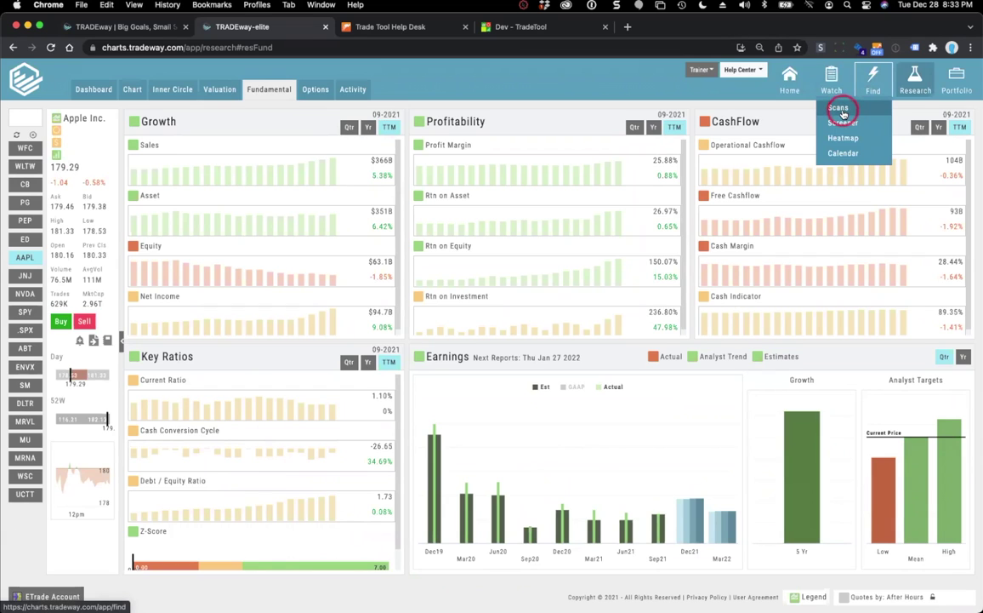
- Open the Calendar, view AVB's technical chart from the 12/30/2021 dividends list, and return to the Market page
left_click(842, 154)
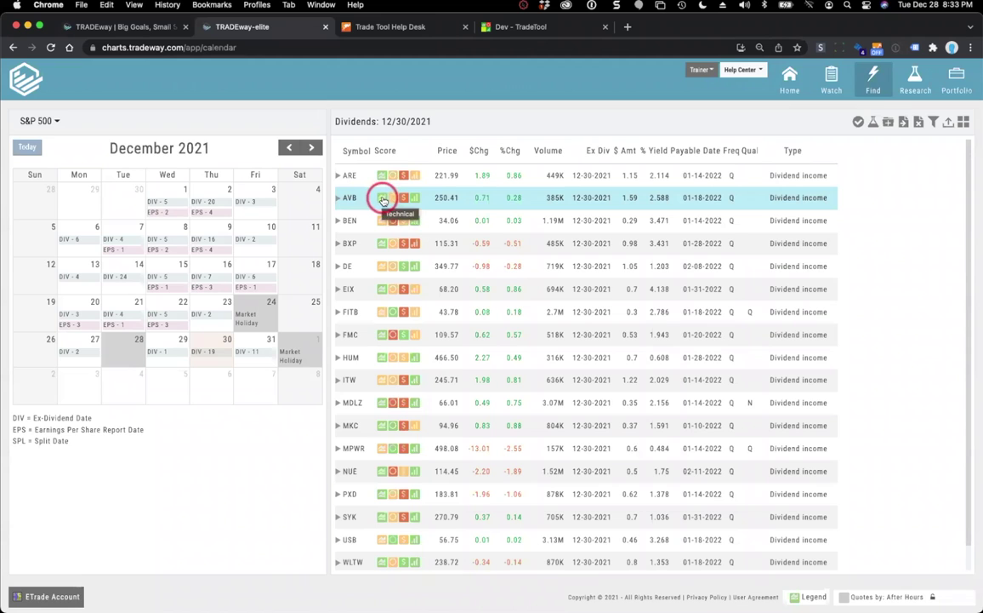
left_click(385, 200)
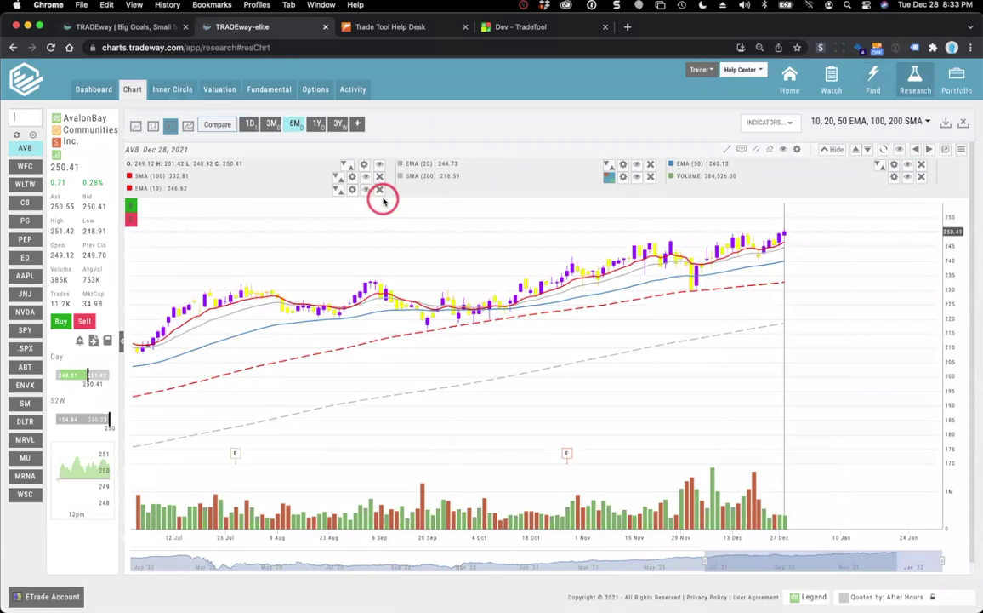
mouse_move(793, 79)
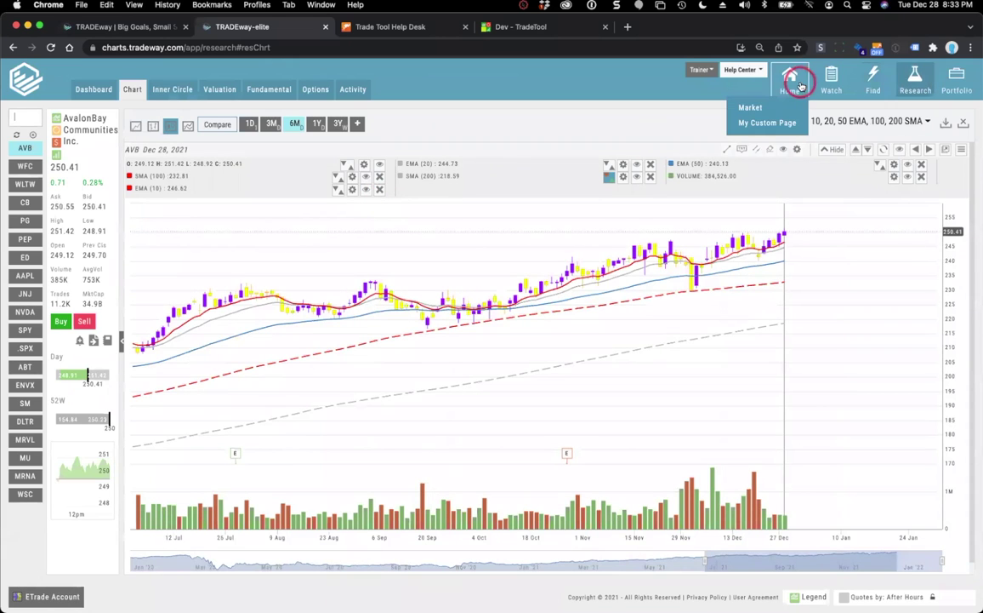
left_click(768, 108)
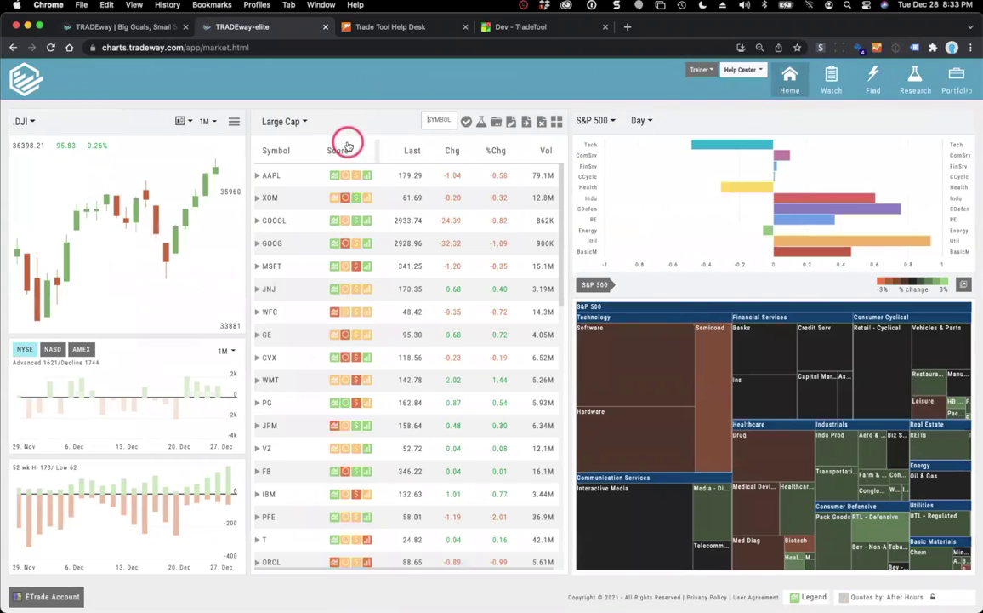
- Open AAPL's research dashboard from the Large Cap watchlist and view its full technical chart
left_click(256, 175)
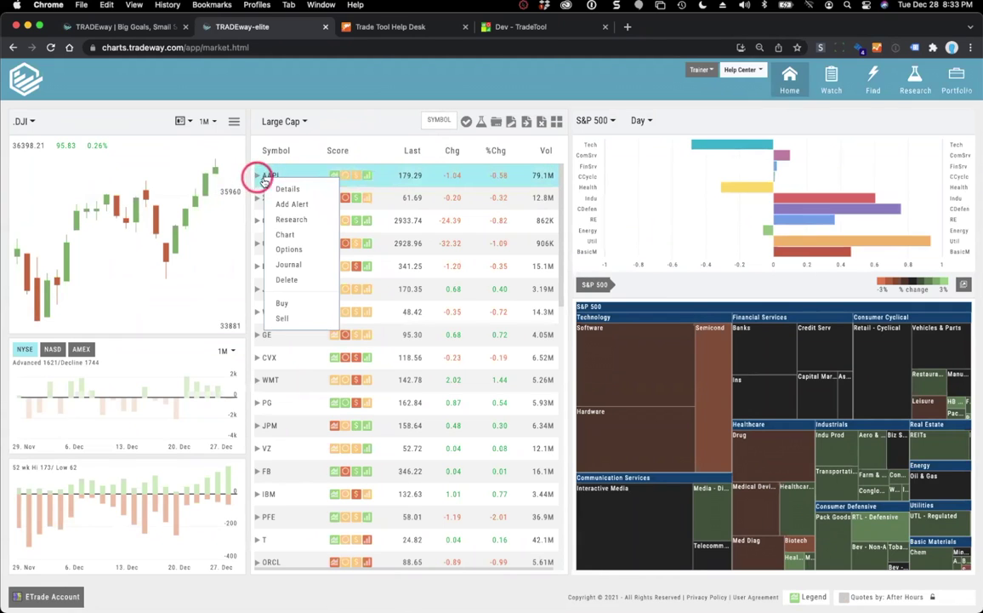
left_click(292, 132)
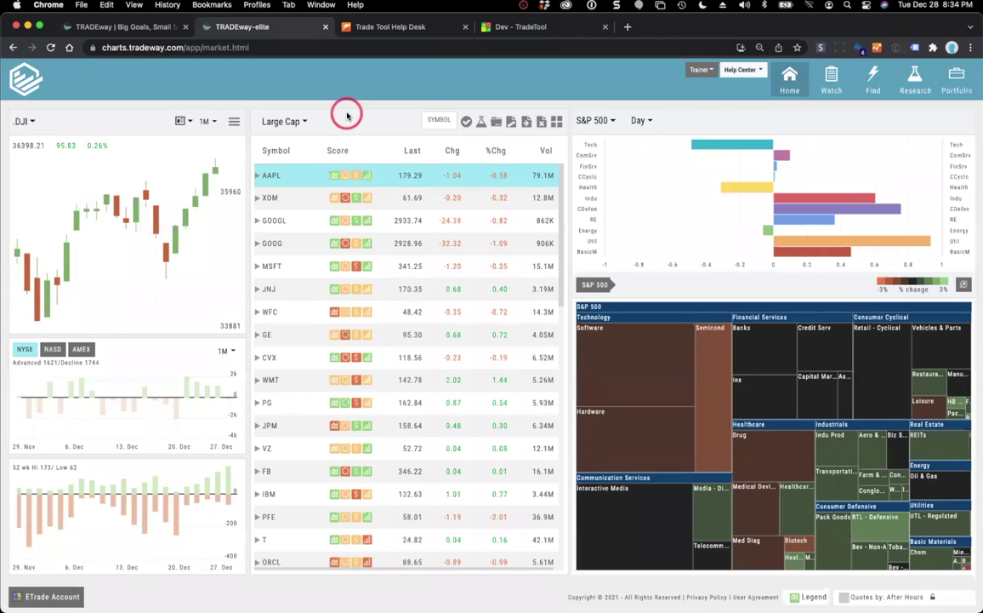
left_click(277, 178)
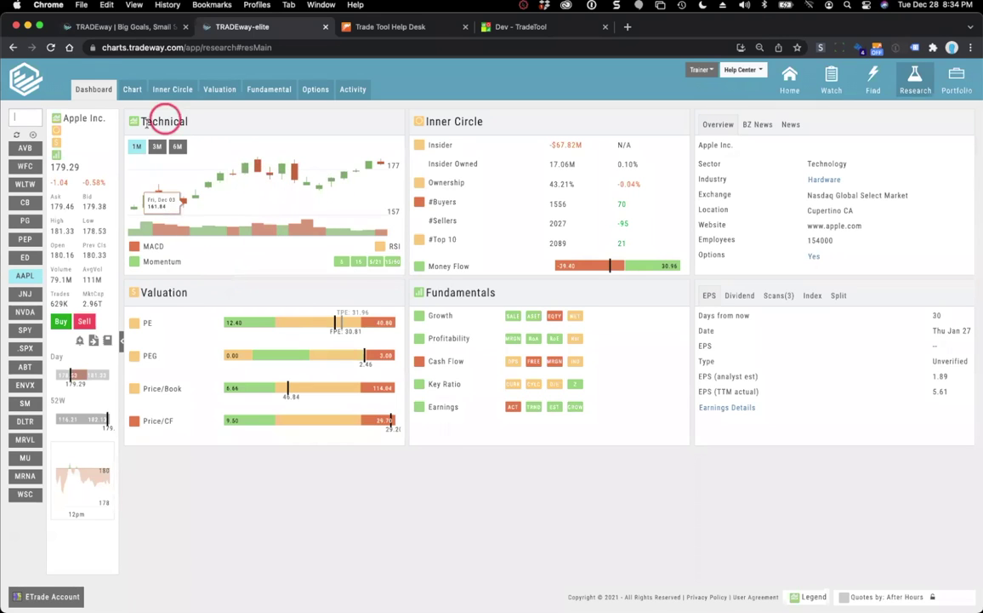
left_click(133, 121)
left_click(564, 416)
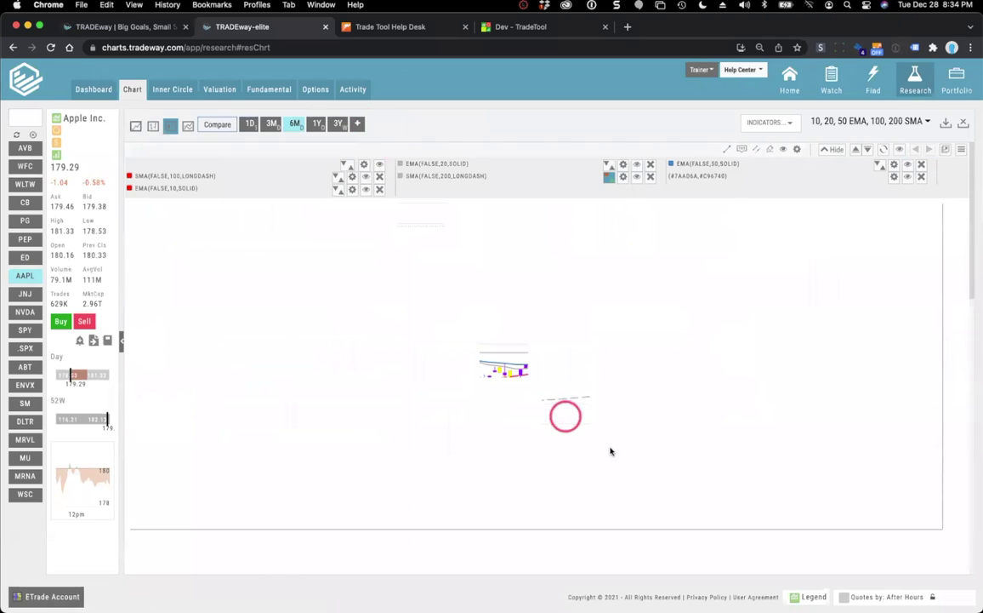
left_click(629, 346)
left_click_drag(631, 347, 608, 364)
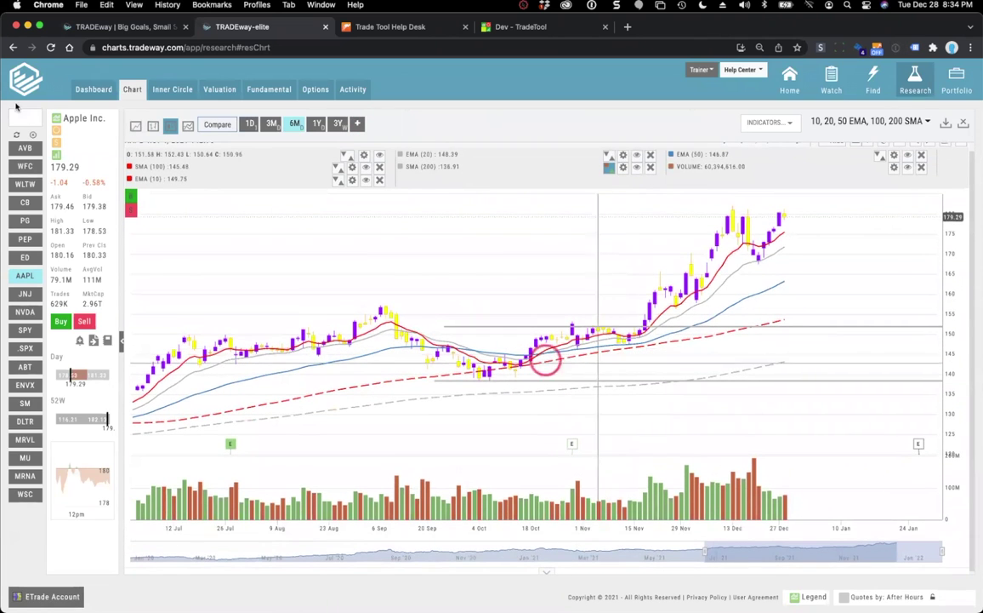
- Return to AAPL's research dashboard and examine the momentum indicators and the Fundamentals section
left_click(83, 94)
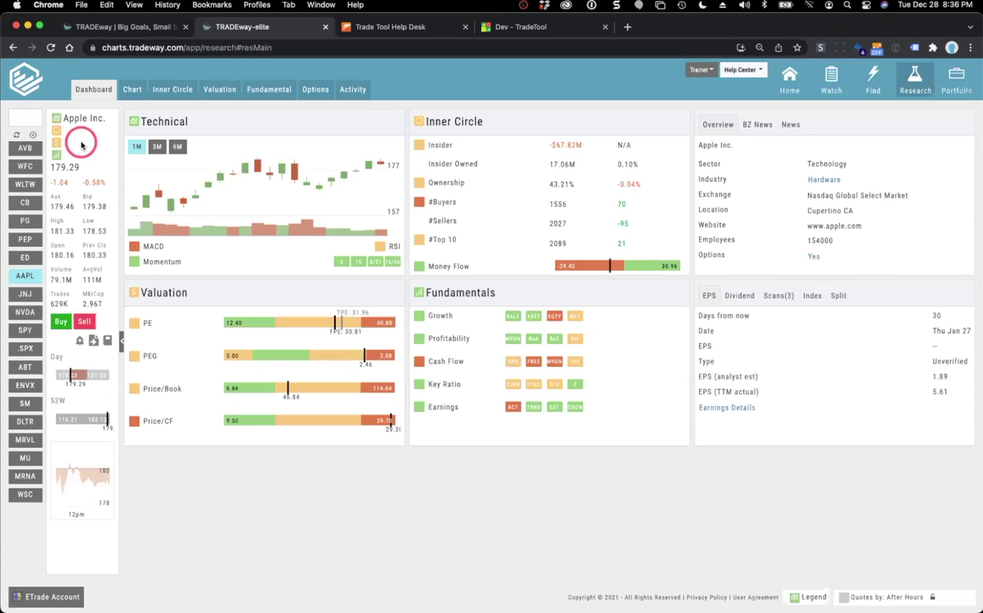
mouse_move(885, 89)
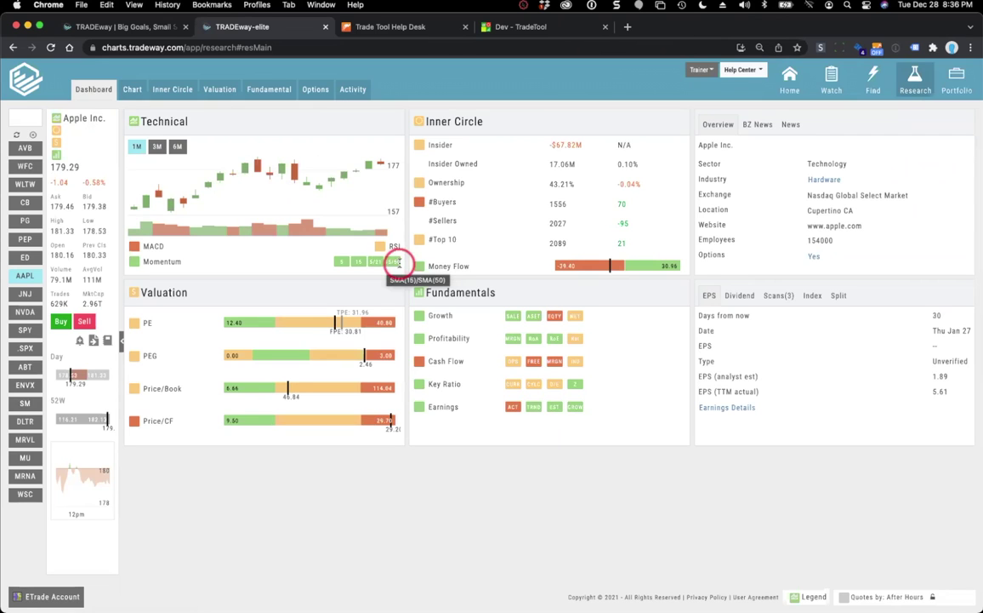
left_click(336, 265)
left_click(502, 298)
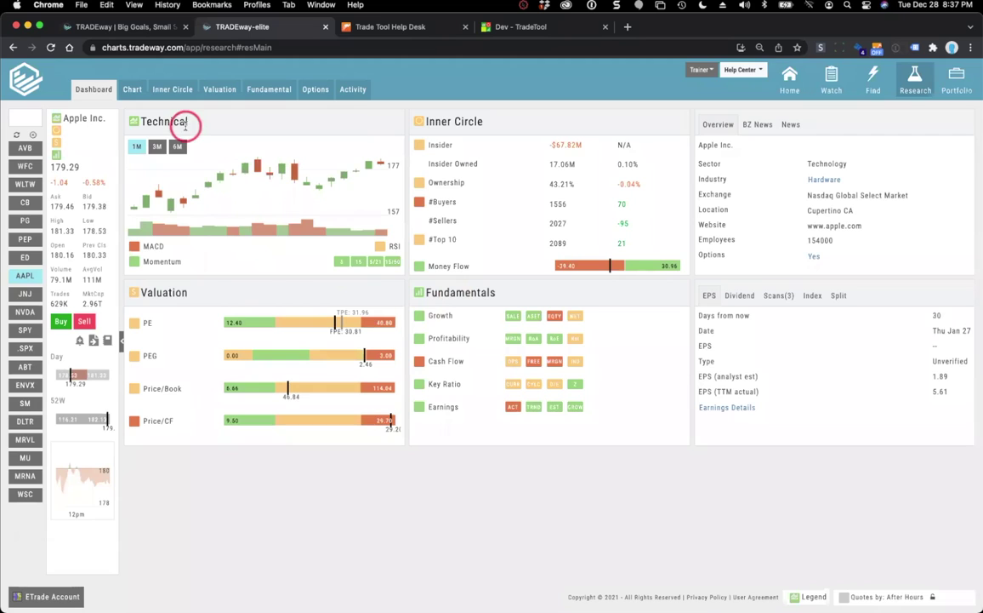
left_click(430, 302)
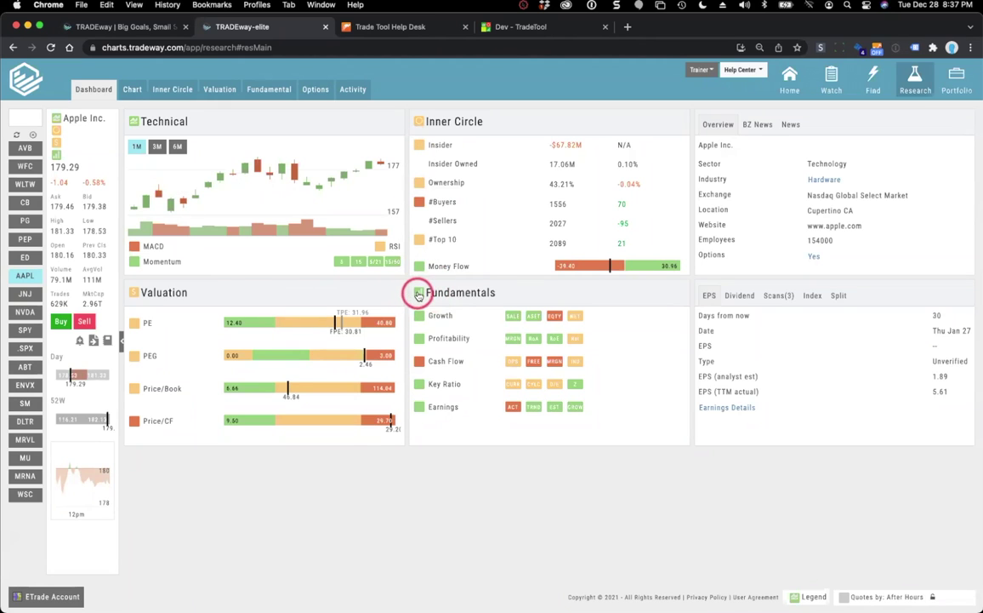
- Open AAPL's fundamentals and show the detailed Profitability income statement expanded to level 2
left_click(418, 293)
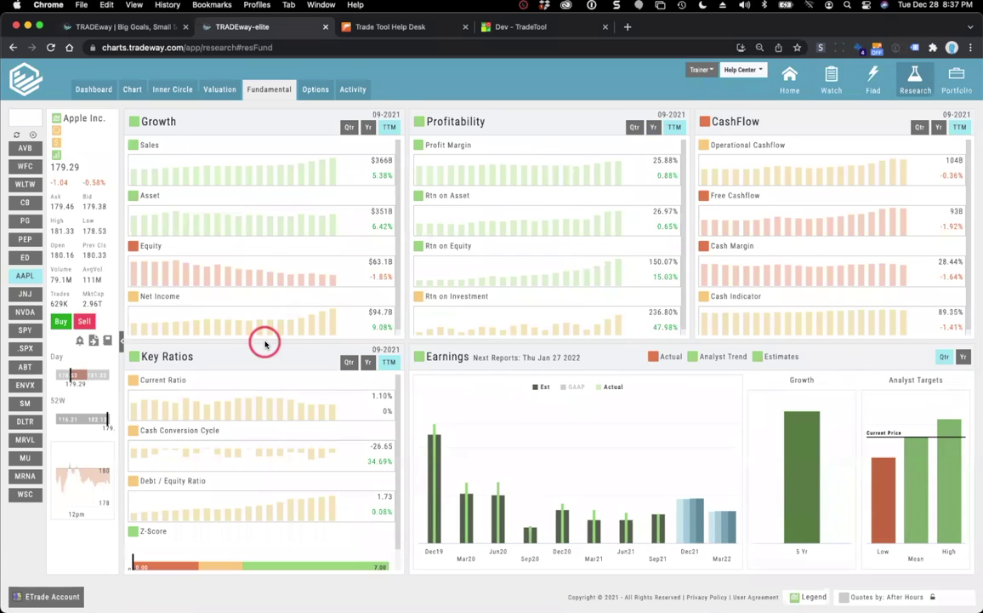
left_click(422, 124)
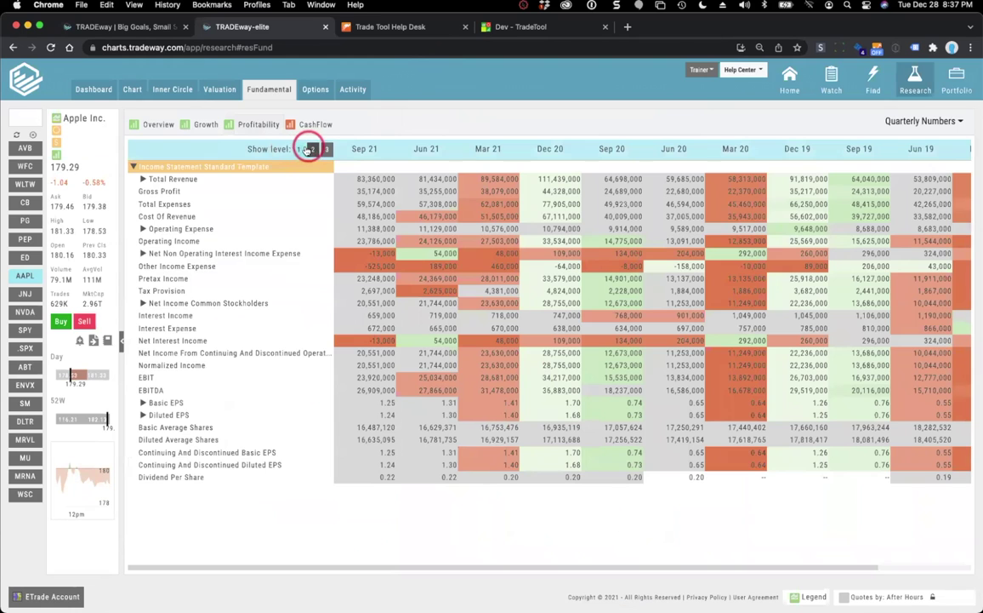
left_click(325, 149)
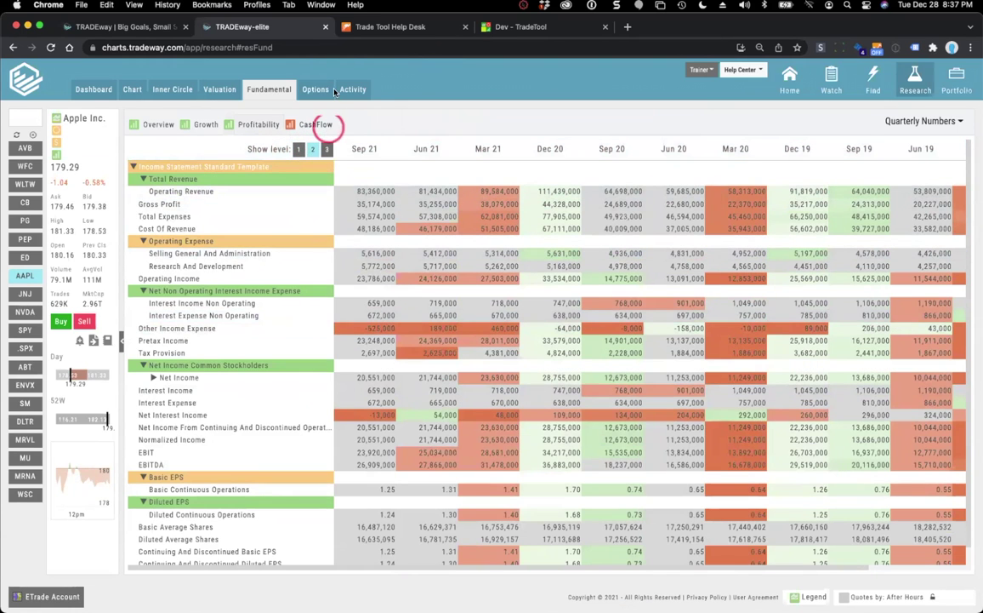
- Show the overview of AAPL's fundamentals, including growth, profitability and cash flow, and return to the research dashboard
left_click(149, 126)
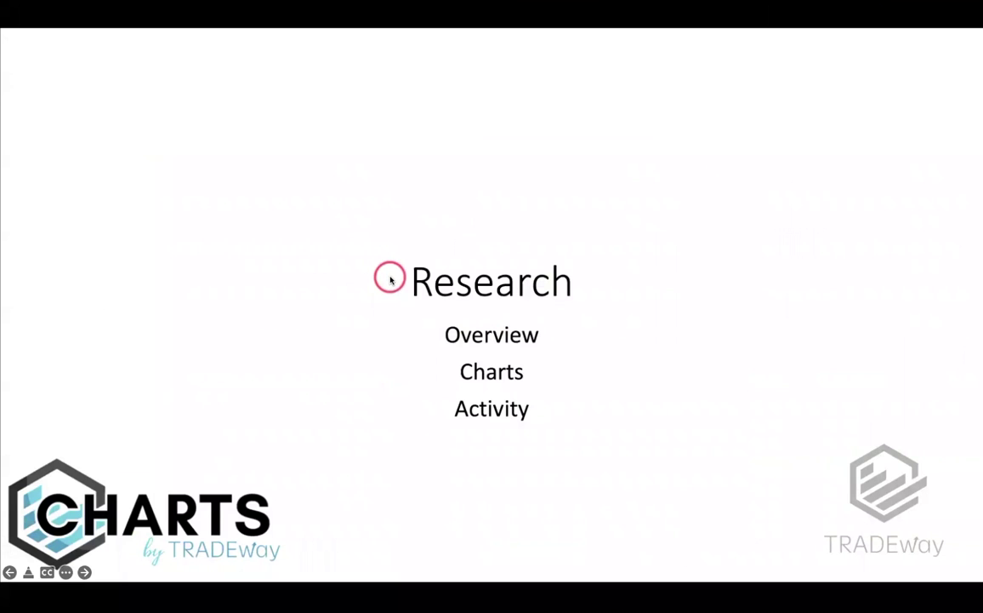
left_click(430, 352)
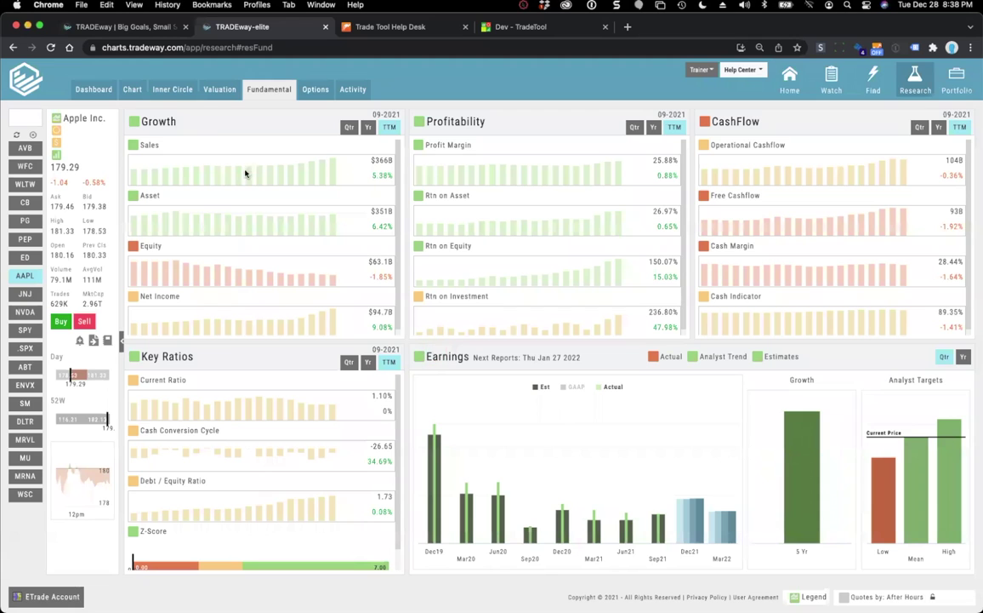
left_click(94, 89)
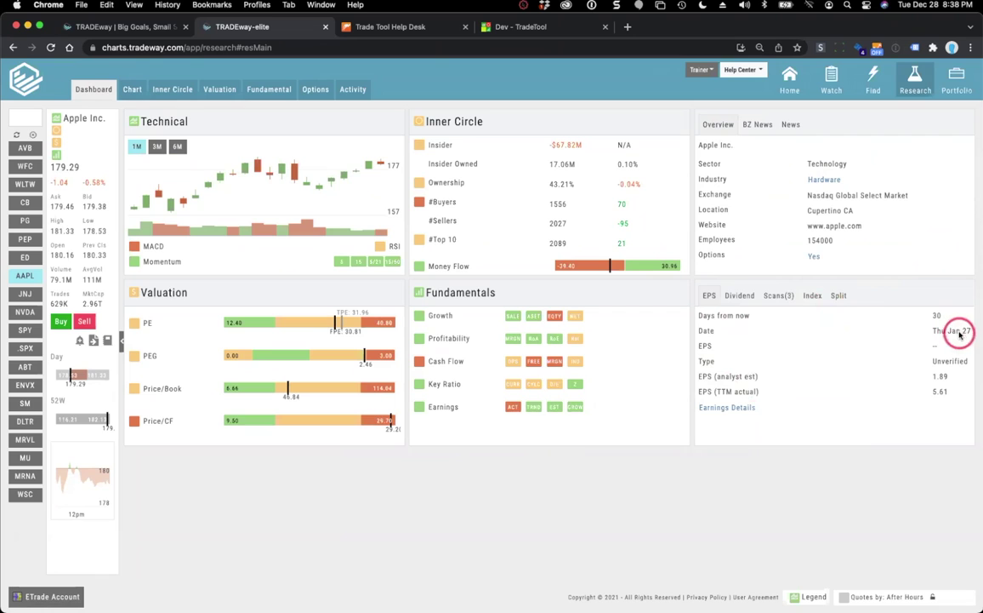
- Review AAPL's dividend, index membership, scans and EPS details on the research dashboard
left_click(741, 297)
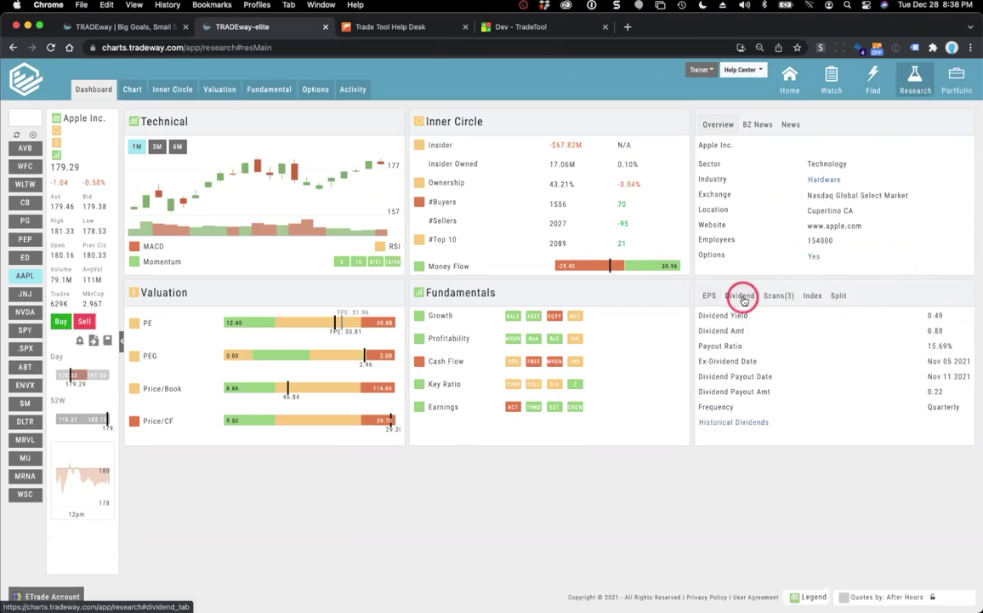
left_click(804, 297)
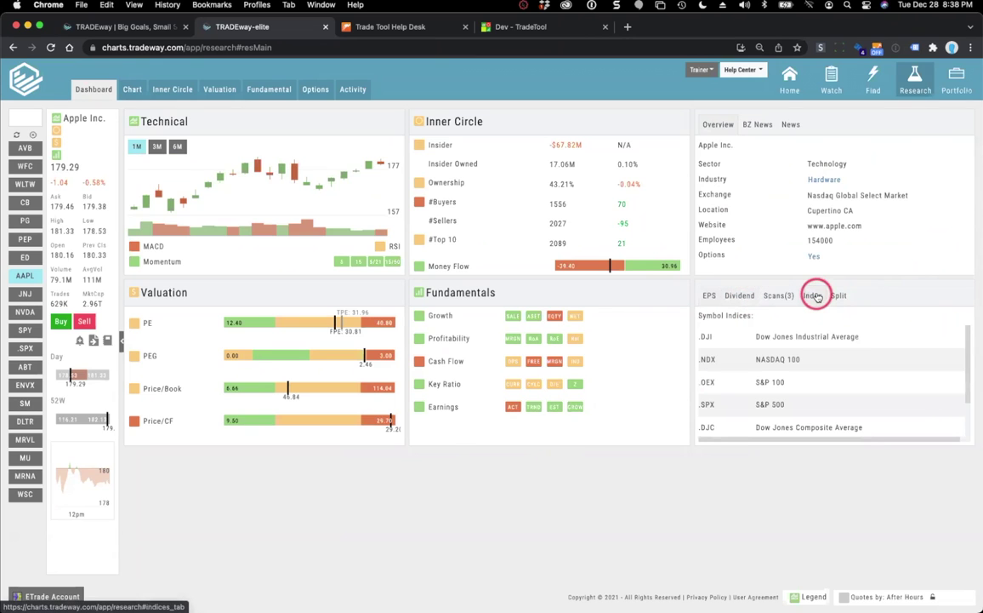
left_click(774, 295)
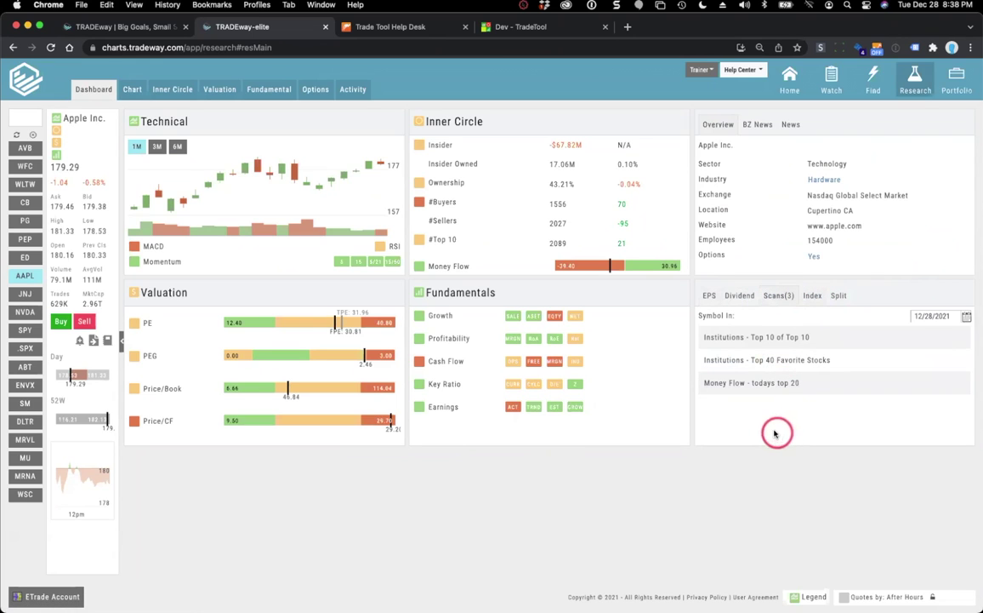
left_click(709, 296)
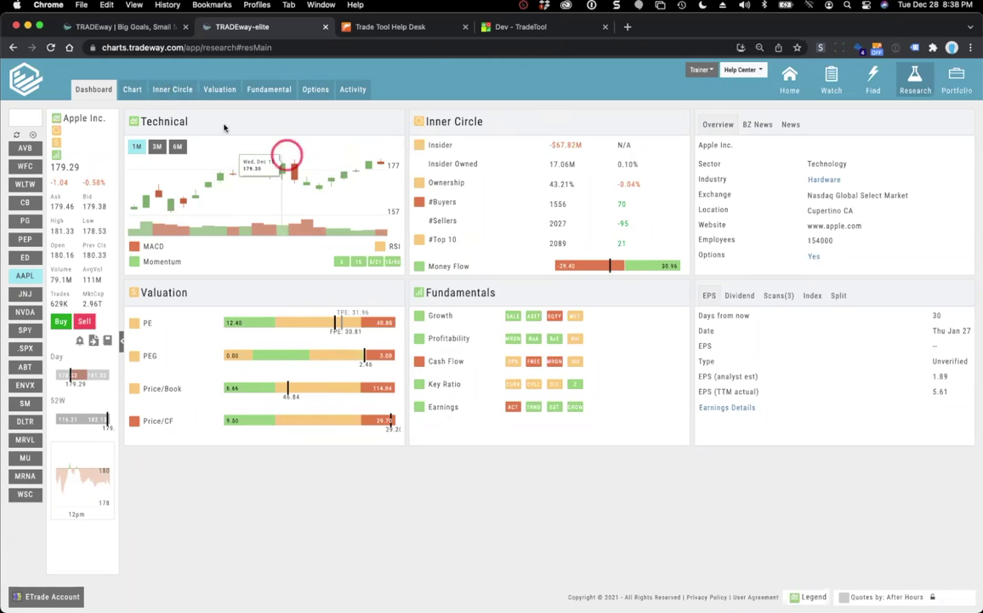
- Open AAPL's full technical chart and apply the Default Profile to it
left_click(133, 89)
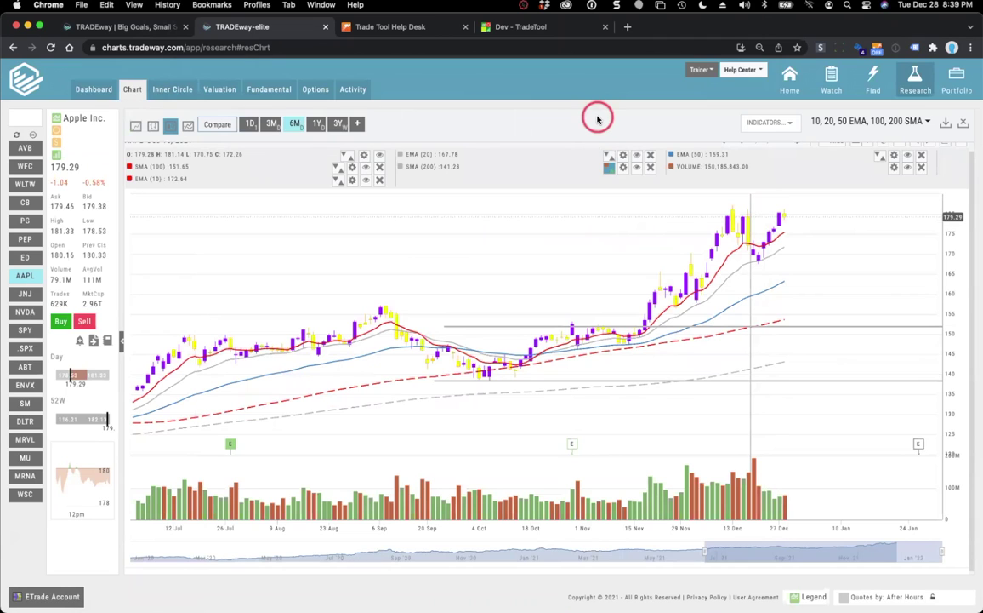
left_click(877, 121)
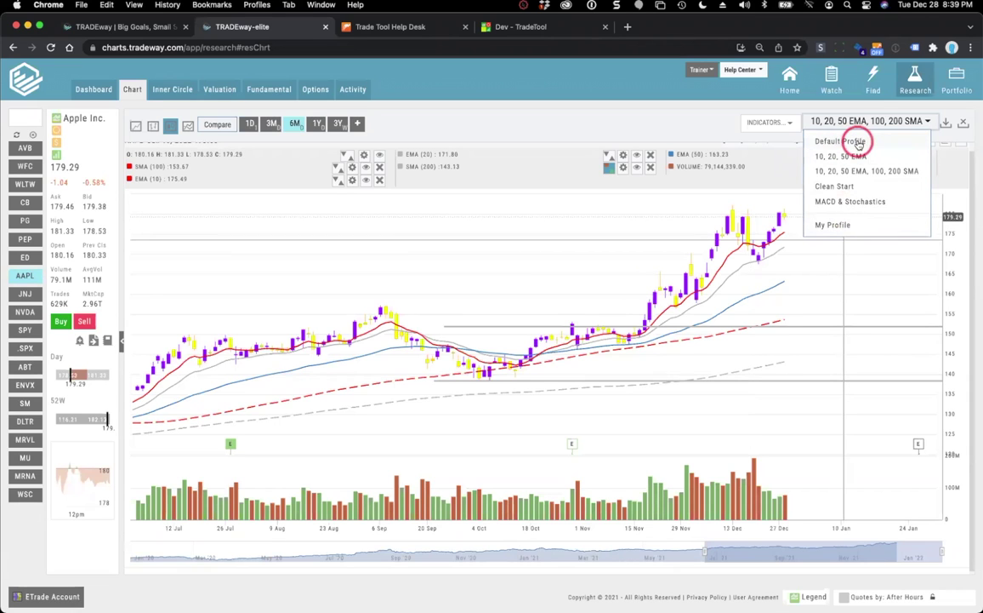
left_click(857, 142)
- Add the Bollinger Bands indicator to the AAPL chart with a 20 SMA and 2 standard deviations
left_click(845, 121)
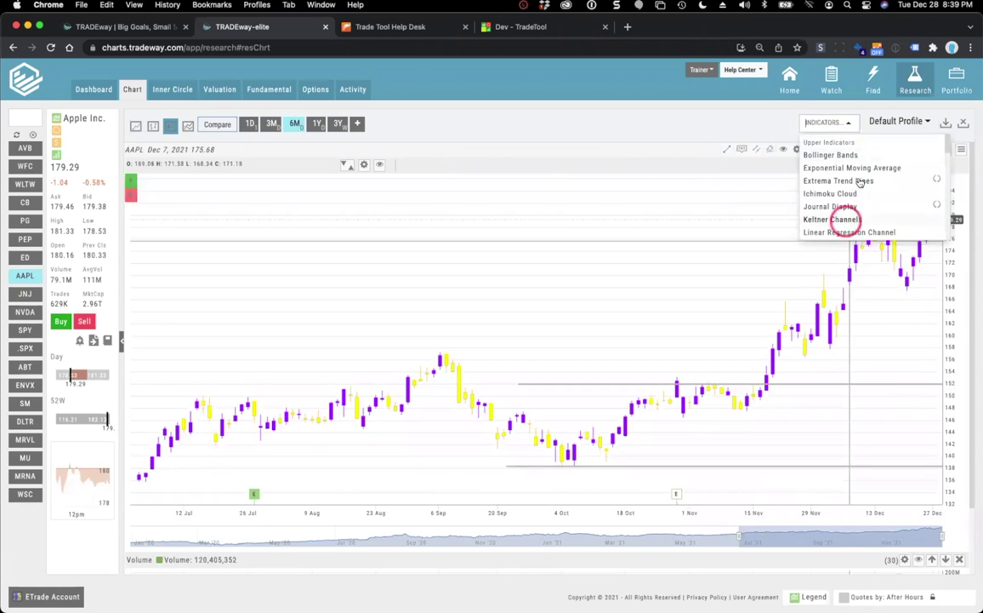
scroll(878, 202, "down", 2)
scroll(877, 207, "down", 3)
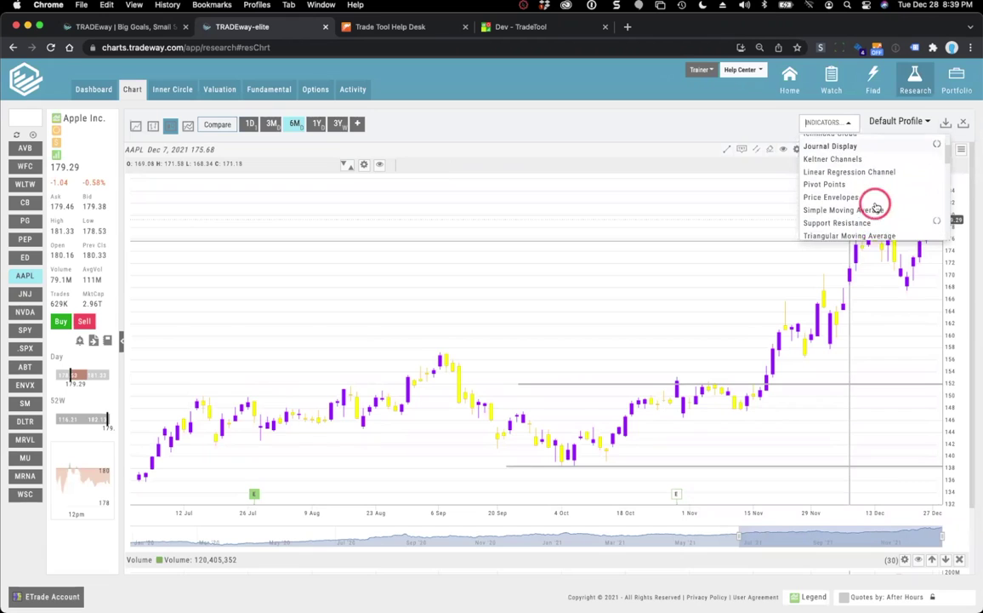
scroll(877, 207, "up", 5)
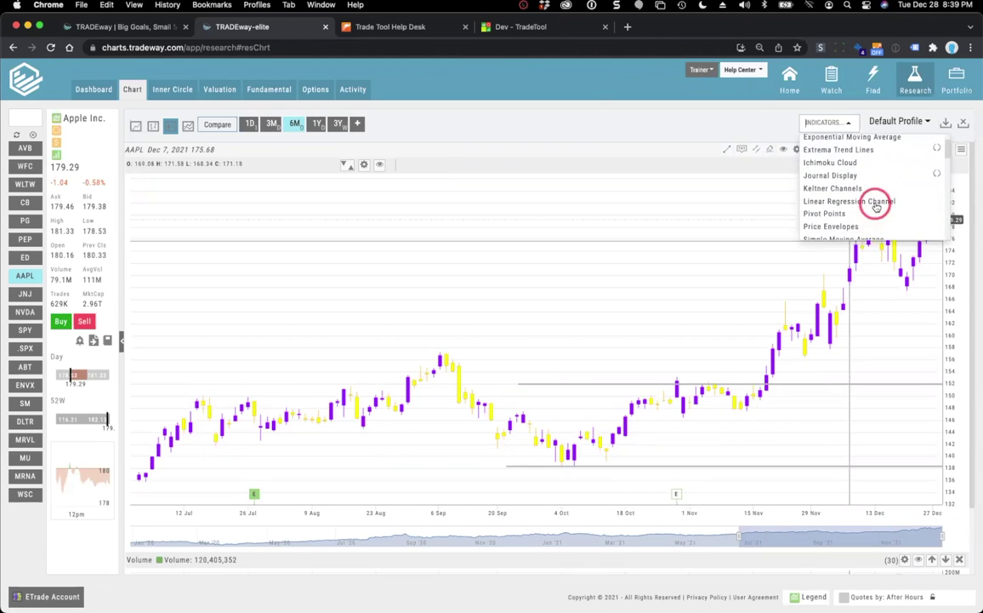
left_click(832, 157)
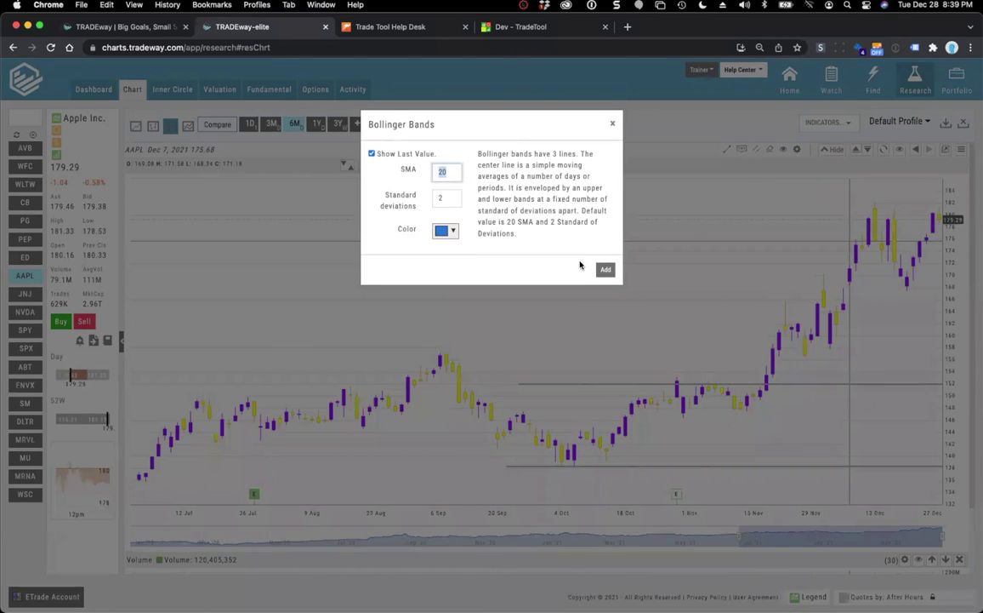
left_click(606, 271)
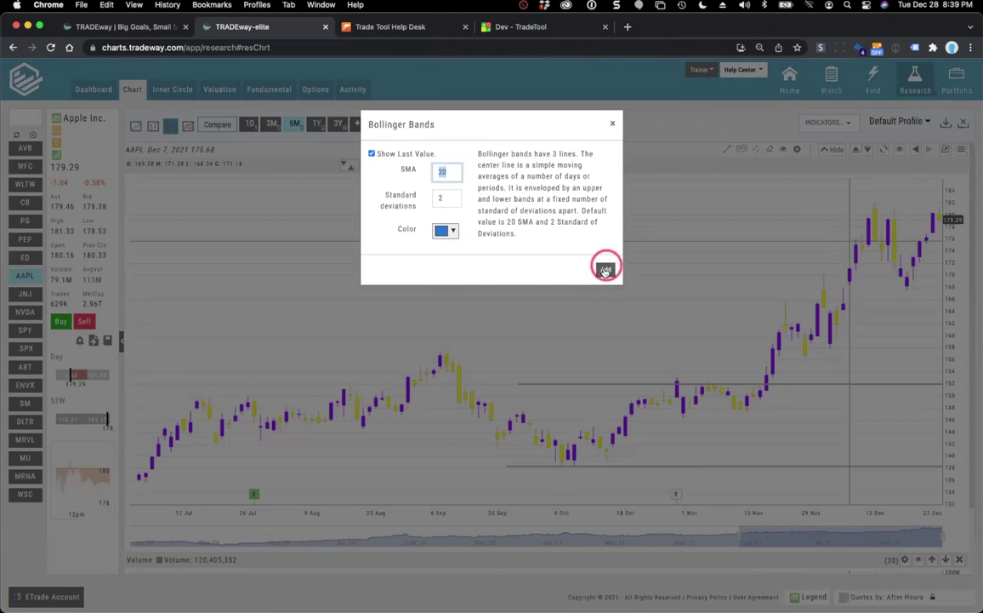
left_click(606, 269)
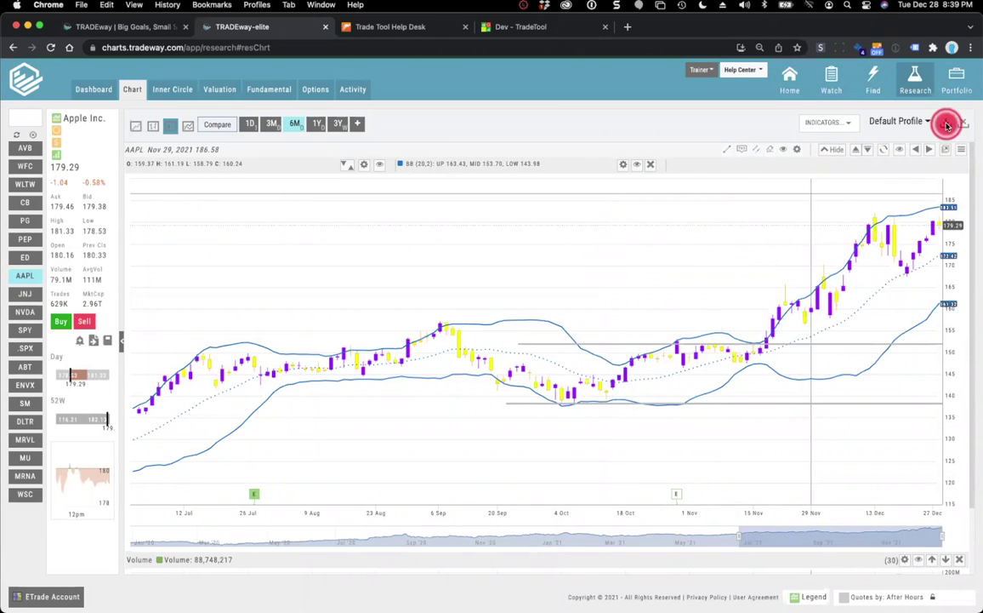
- Save the chart with Bollinger Bands as a new chart profile named Main
left_click(947, 125)
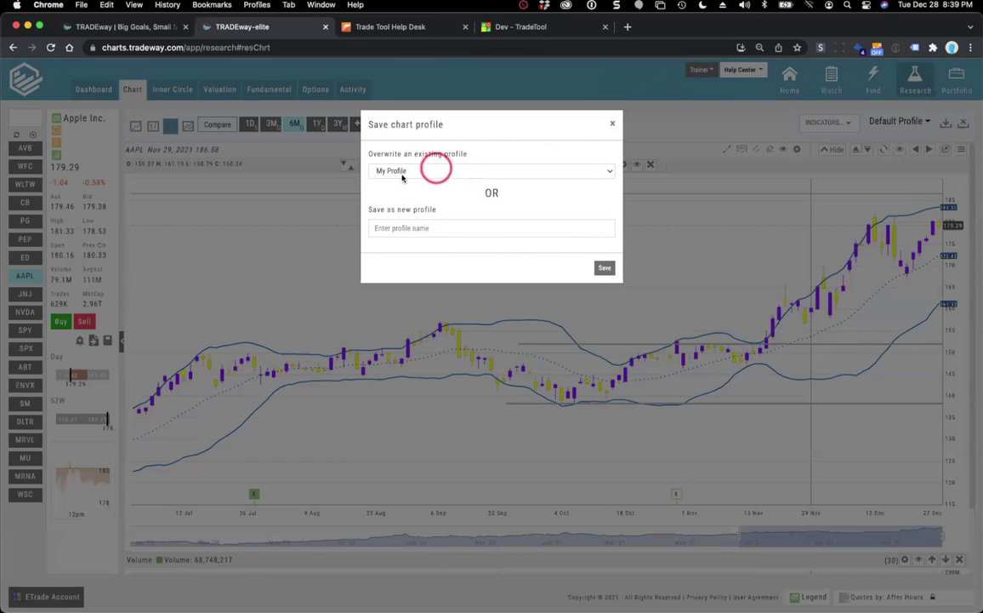
left_click(434, 228)
type("Main")
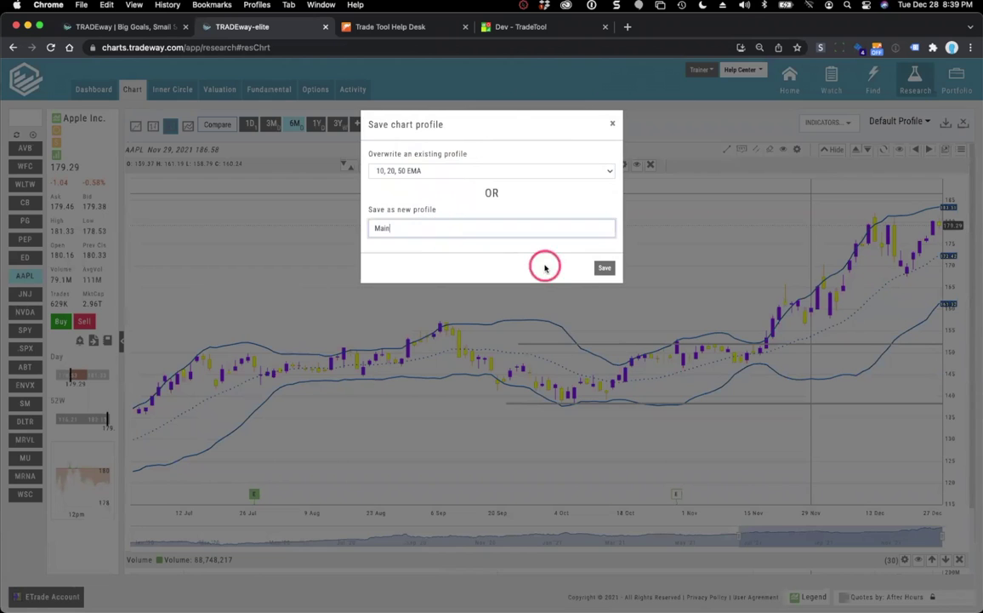
left_click(604, 268)
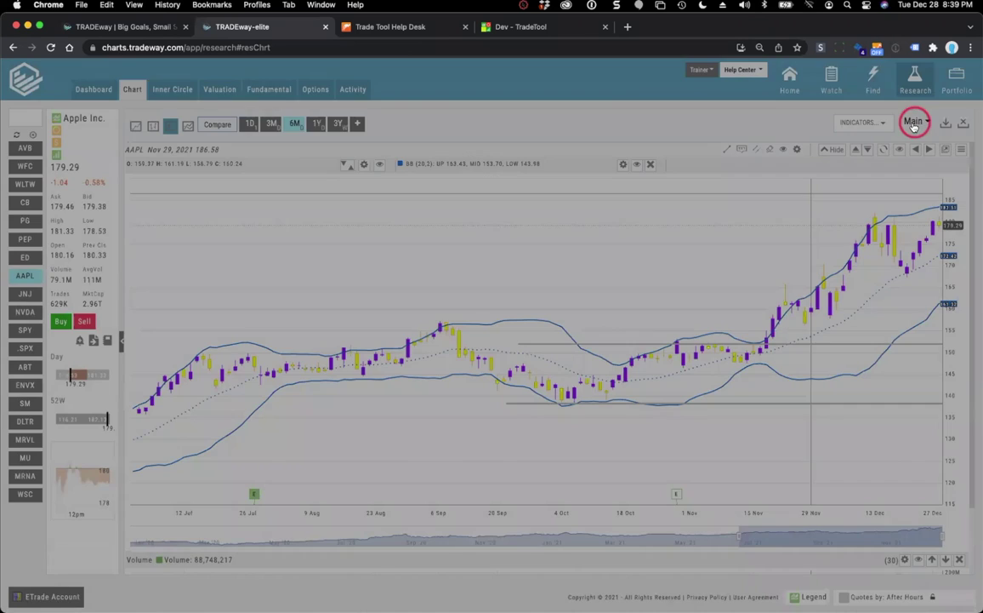
- Switch the AAPL chart to the 10, 20, 50 EMA profile and review the list of available profiles
left_click(913, 124)
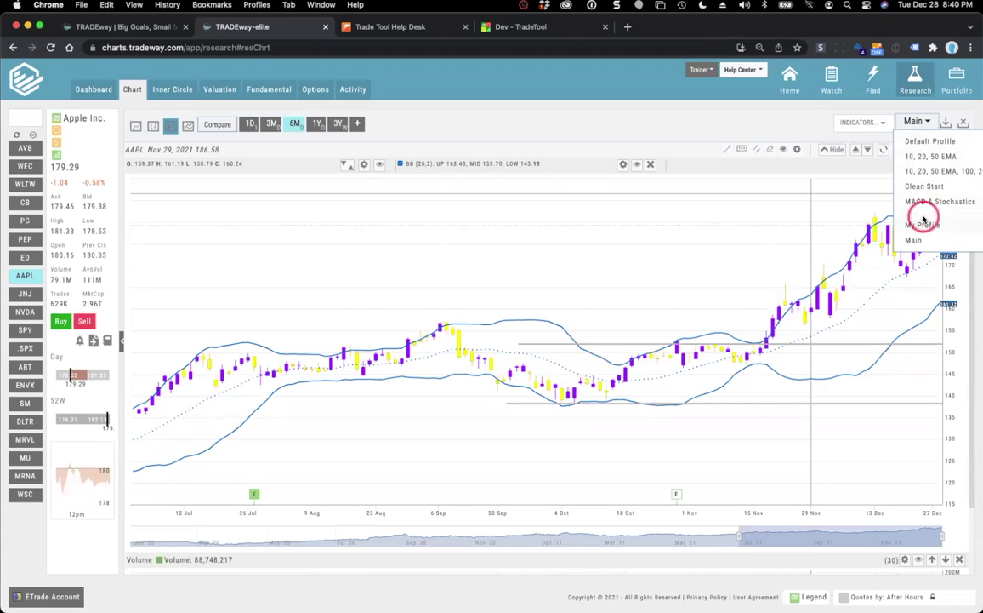
left_click(924, 156)
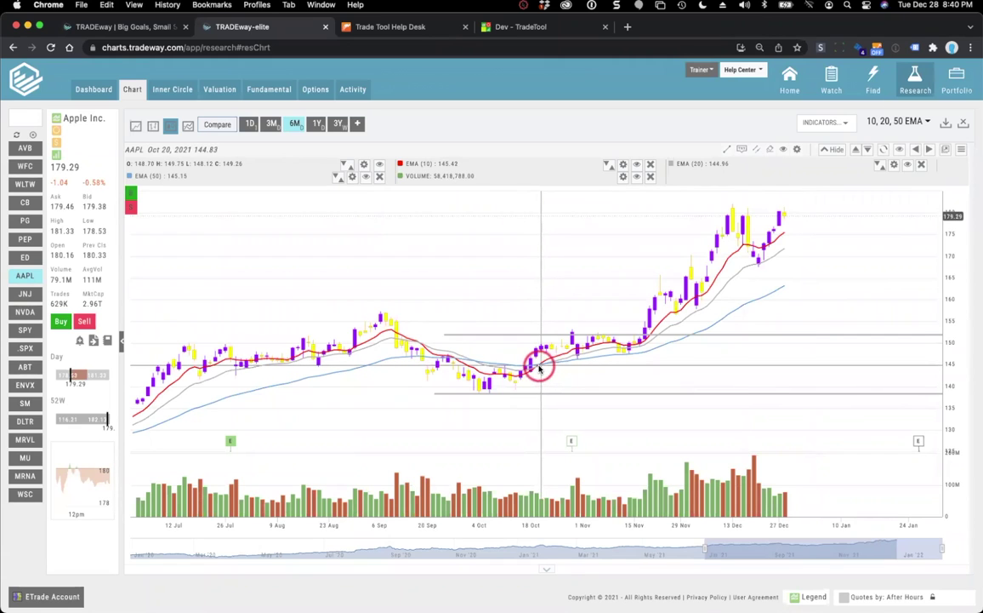
left_click(895, 121)
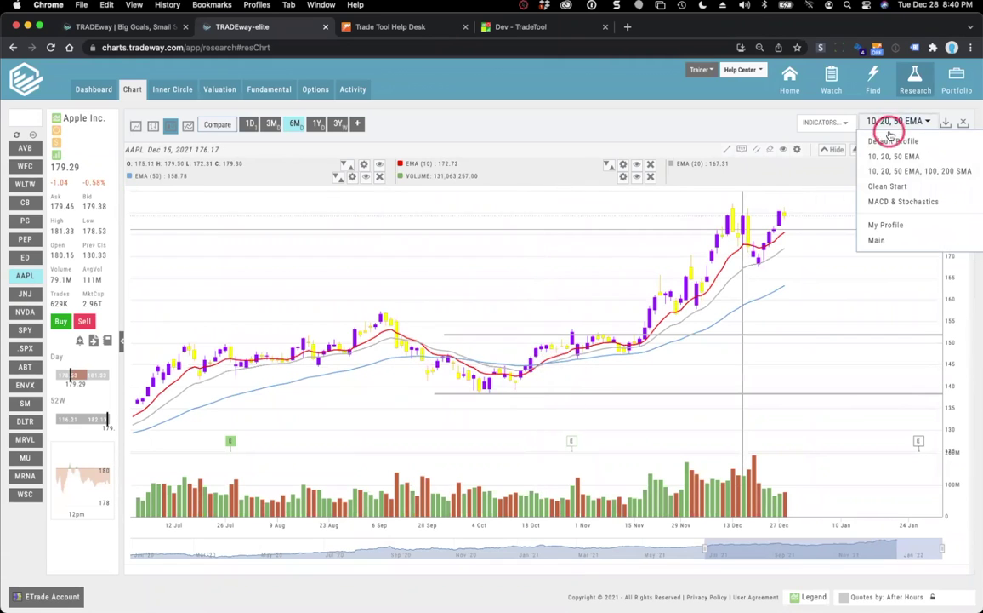
left_click(659, 115)
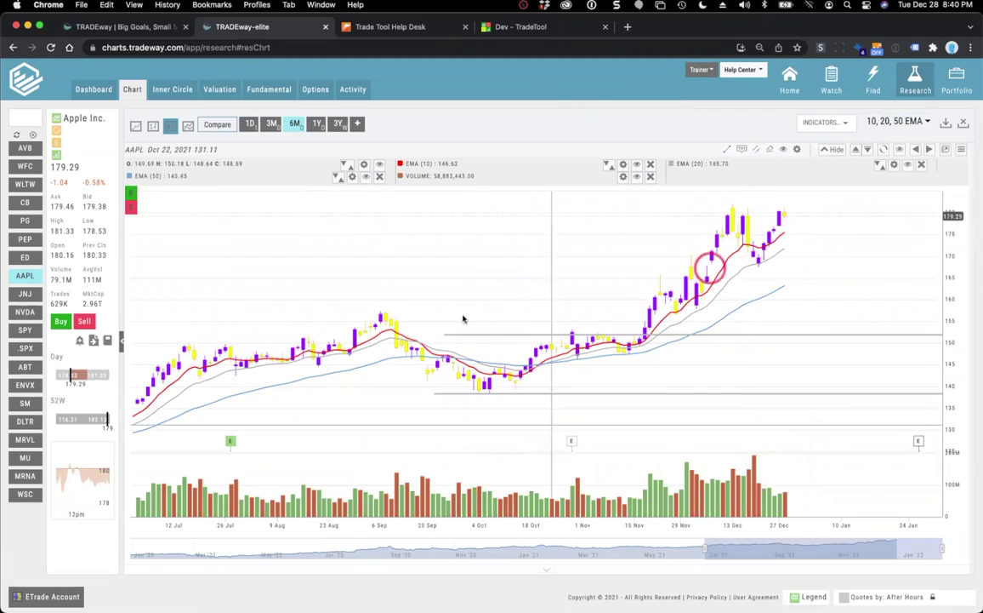
- Add the MACD indicator with periods 12, 26 and 9 to the AAPL chart and compare it with the price action
left_click(821, 122)
scroll(879, 206, "down", 15)
scroll(879, 206, "down", 10)
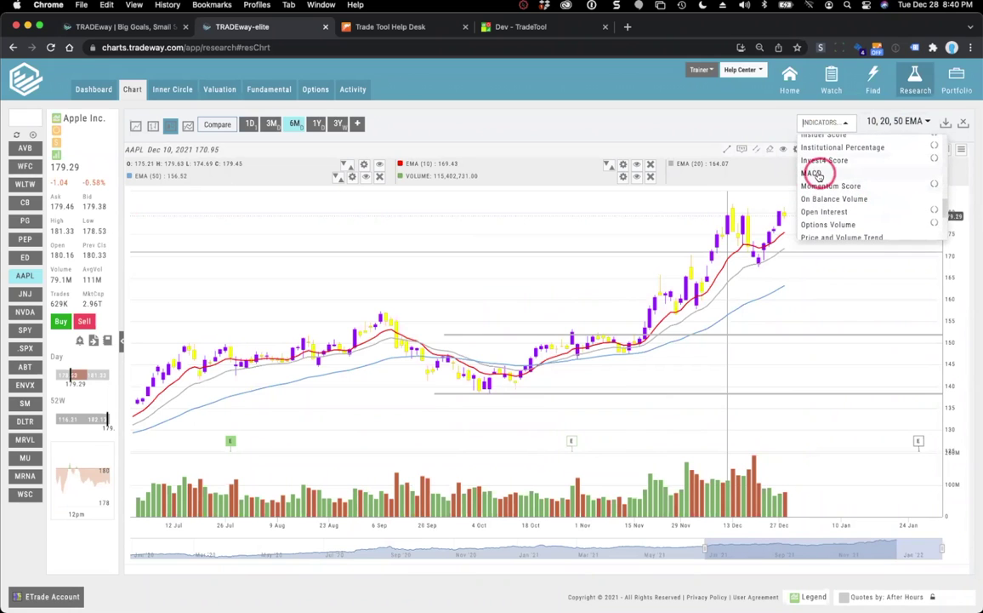
left_click(815, 174)
double_click(444, 155)
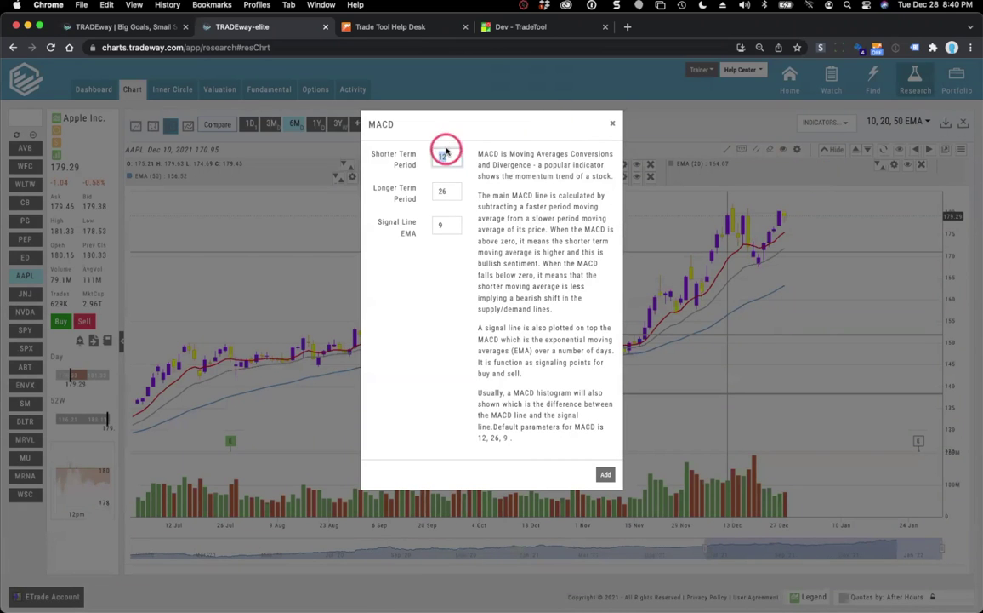
left_click(605, 474)
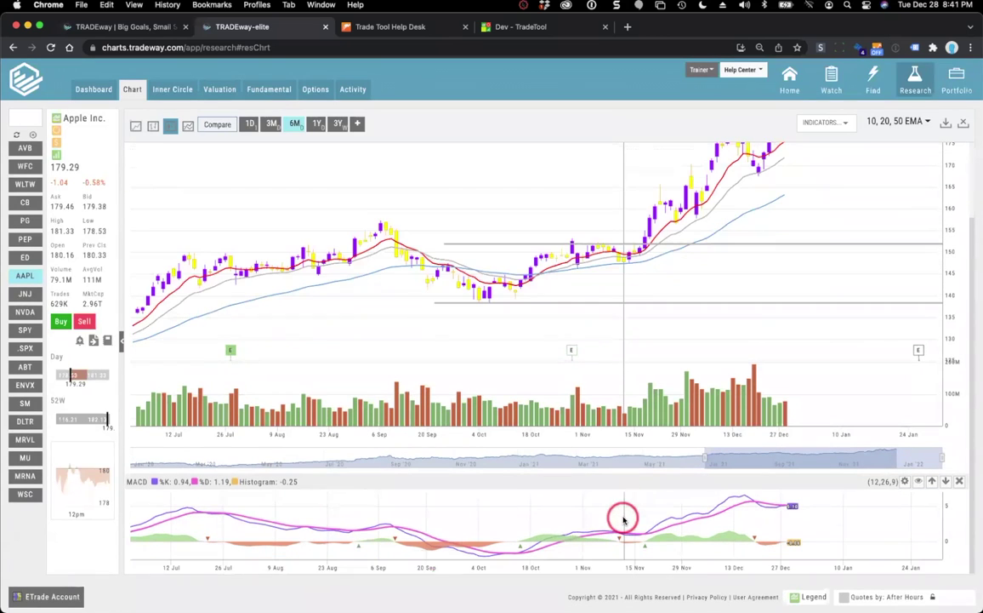
scroll(626, 519, "up", 2)
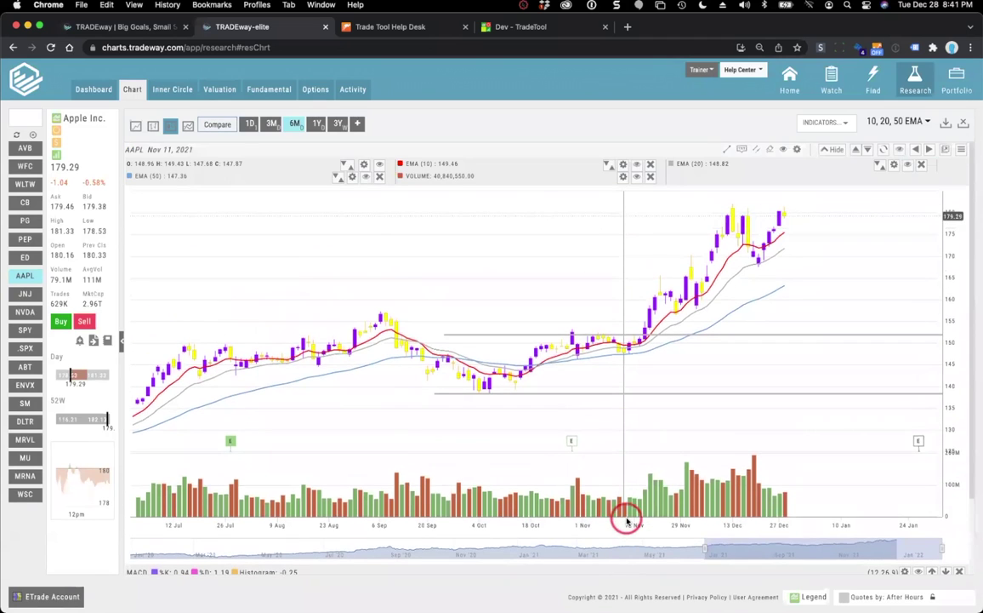
scroll(636, 400, "down", 2)
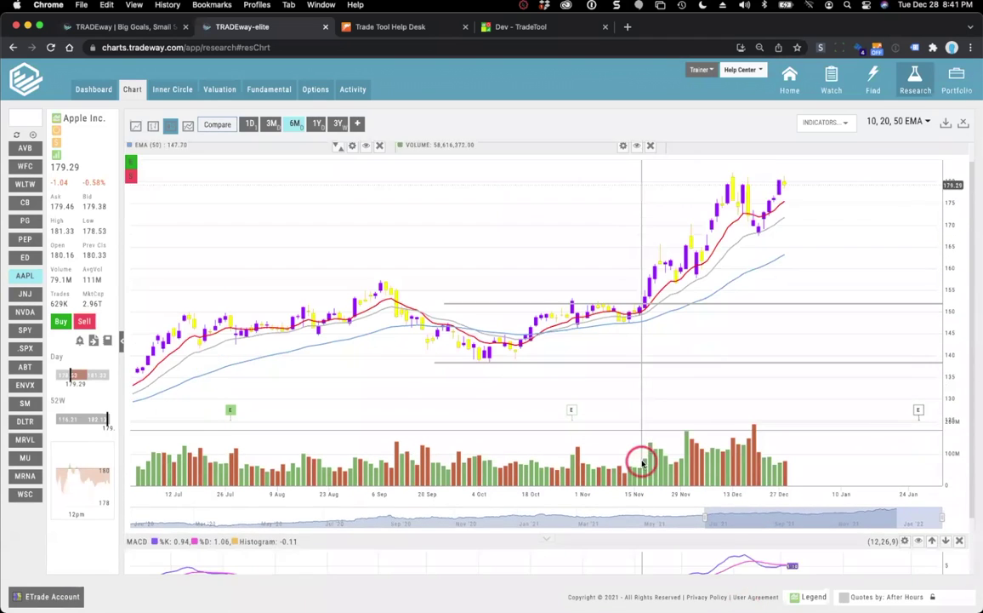
- Save the chart with its EMAs and MACD as a new profile named MACD and show the profile list
left_click(946, 122)
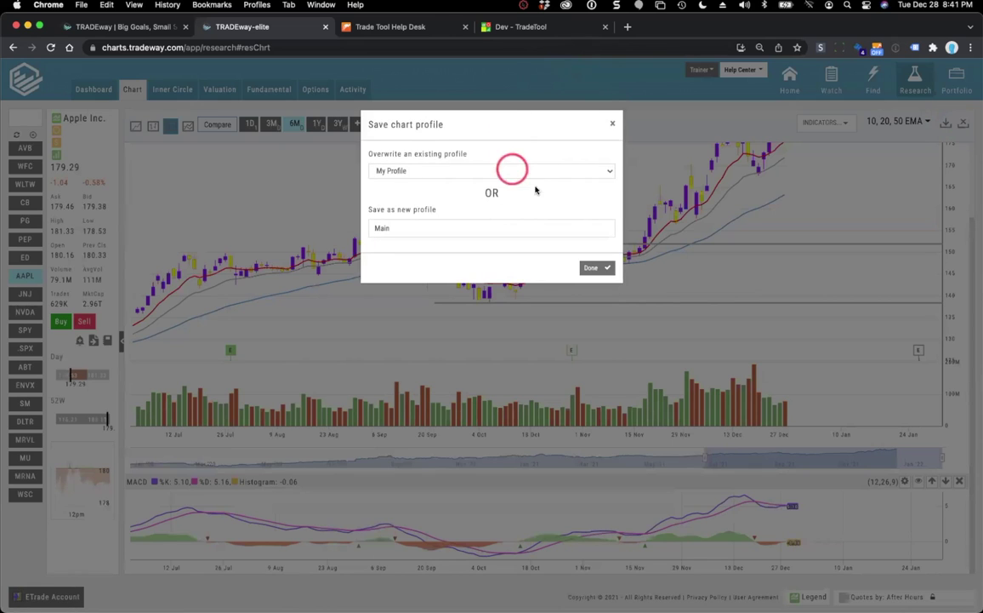
left_click(520, 172)
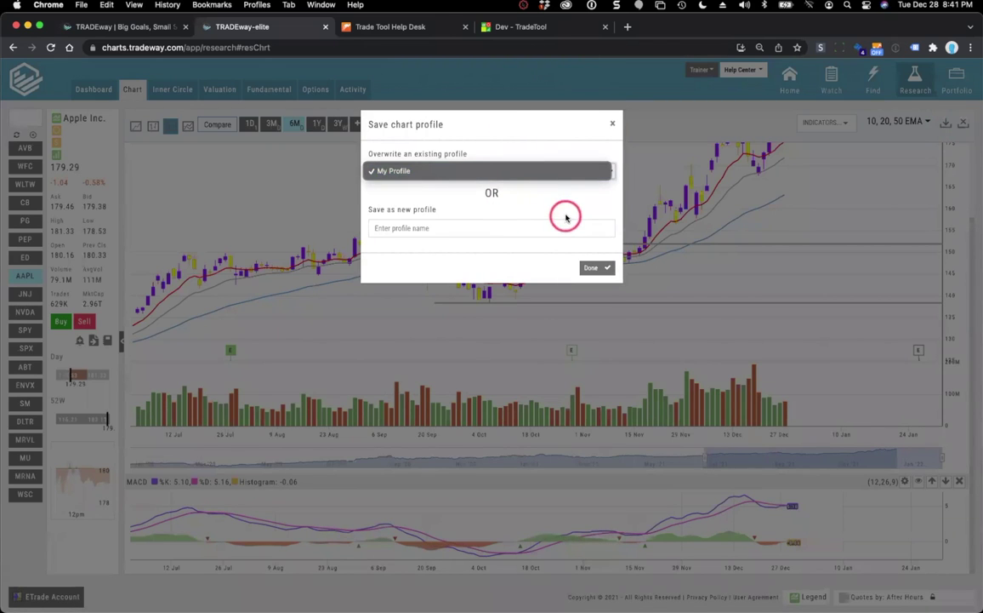
left_click(511, 196)
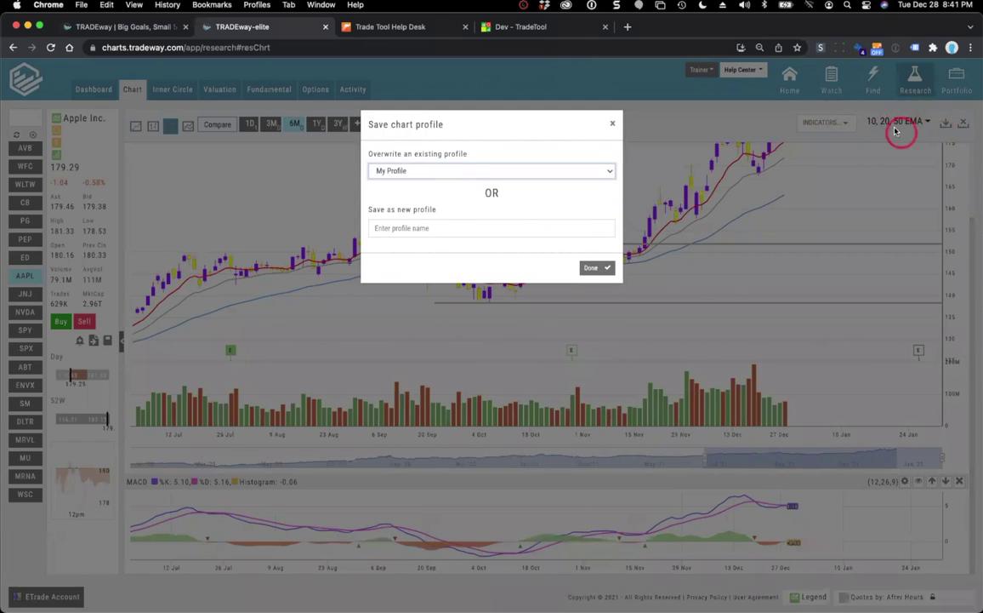
left_click(433, 227)
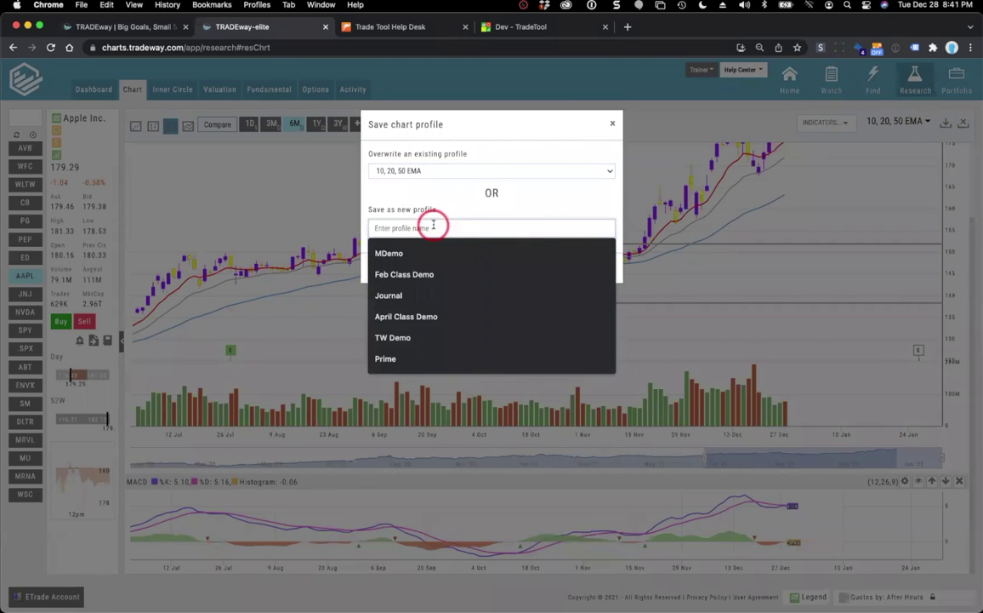
type("MA")
key("BackSpace")
type("A")
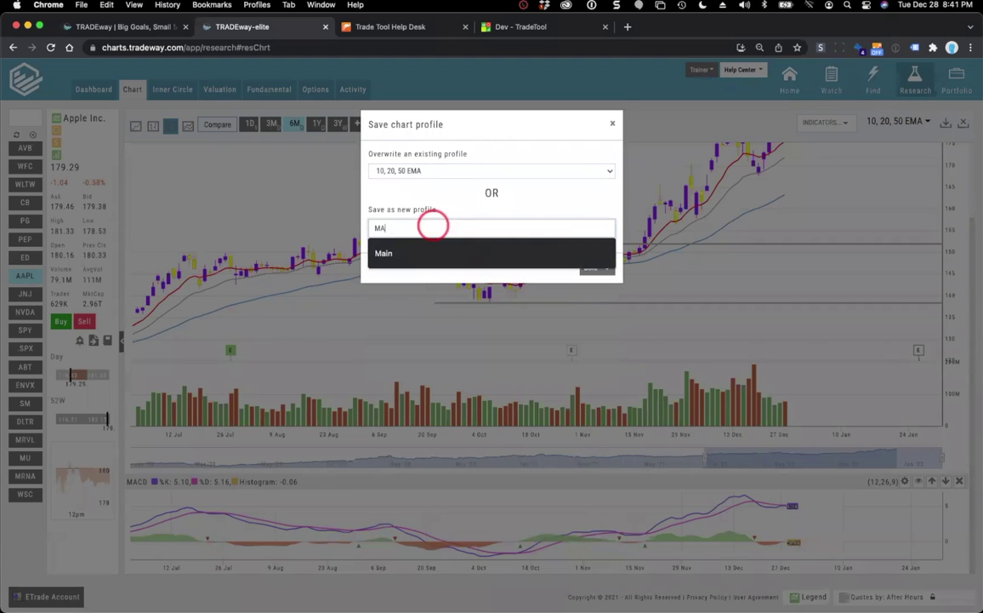
type("CD")
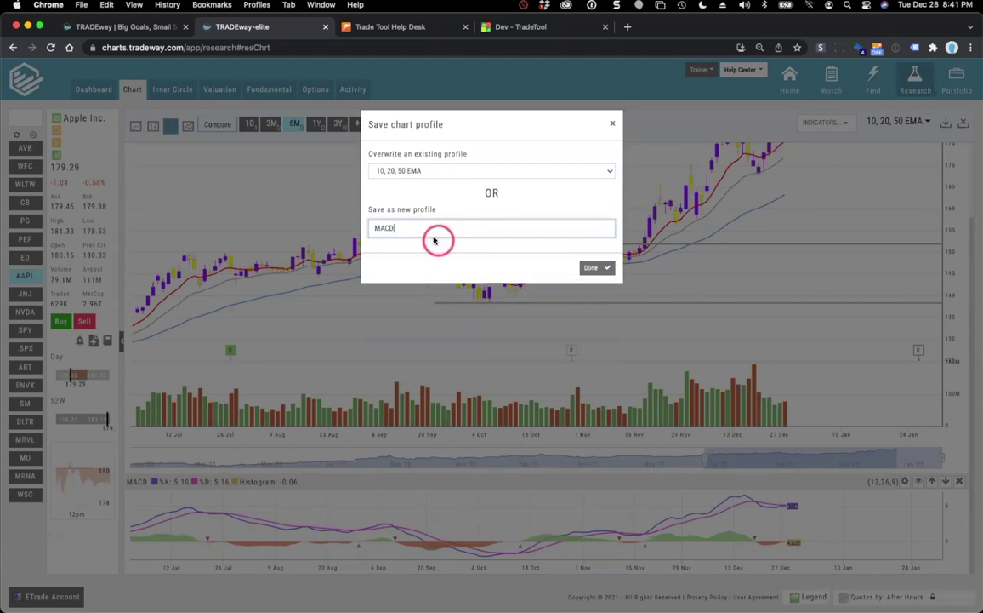
left_click(594, 267)
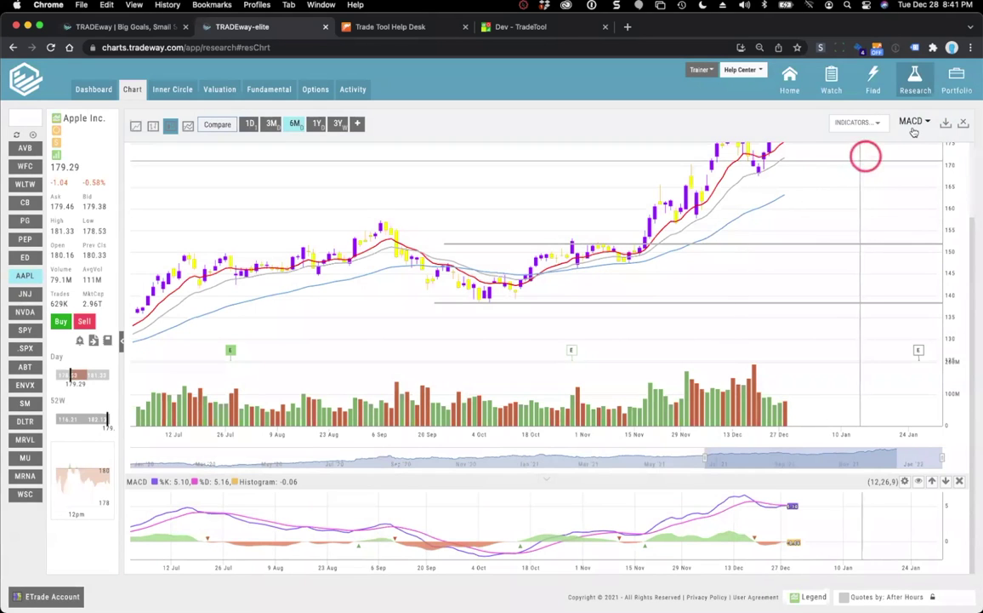
left_click(915, 120)
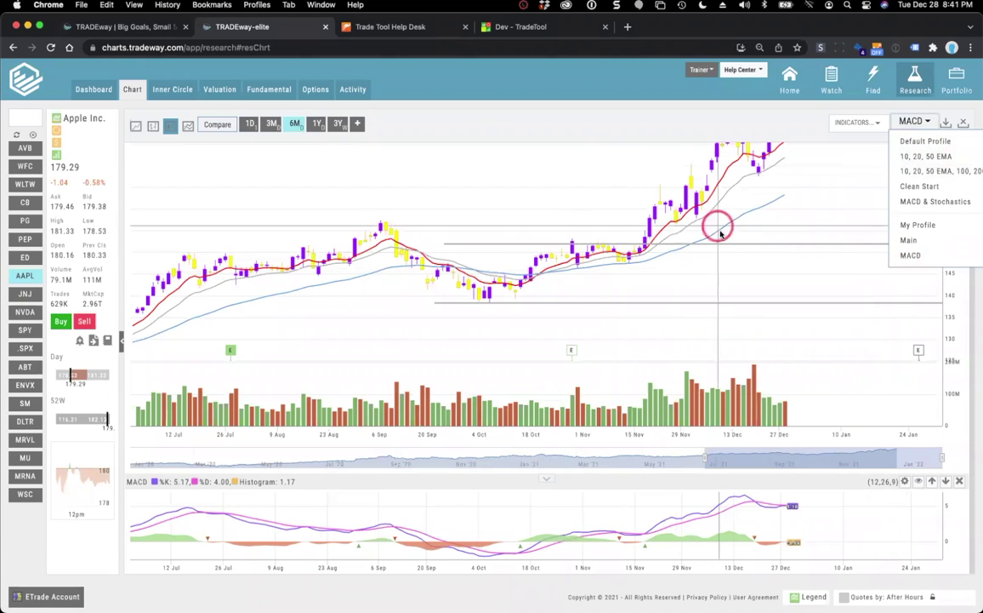
- Apply the 10, 20, 50 EMA profile to the AAPL chart and open Apple's trade activity journal
left_click(943, 157)
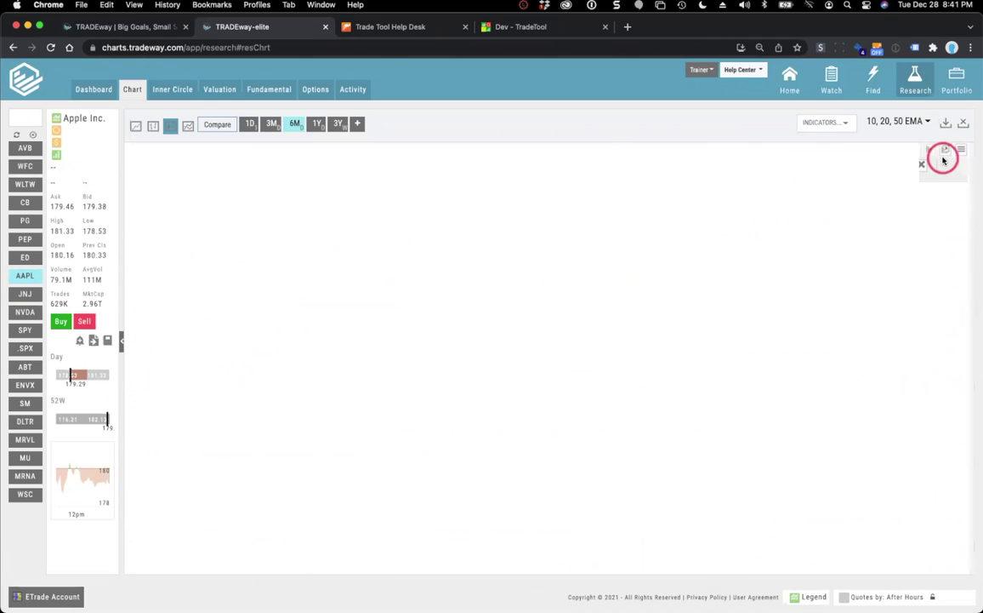
left_click(901, 121)
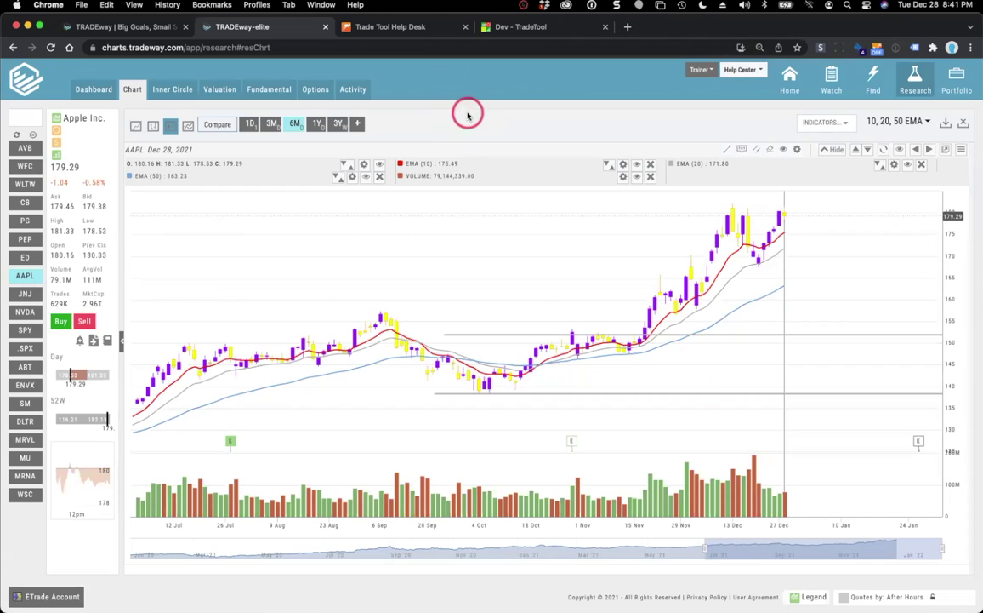
left_click(353, 90)
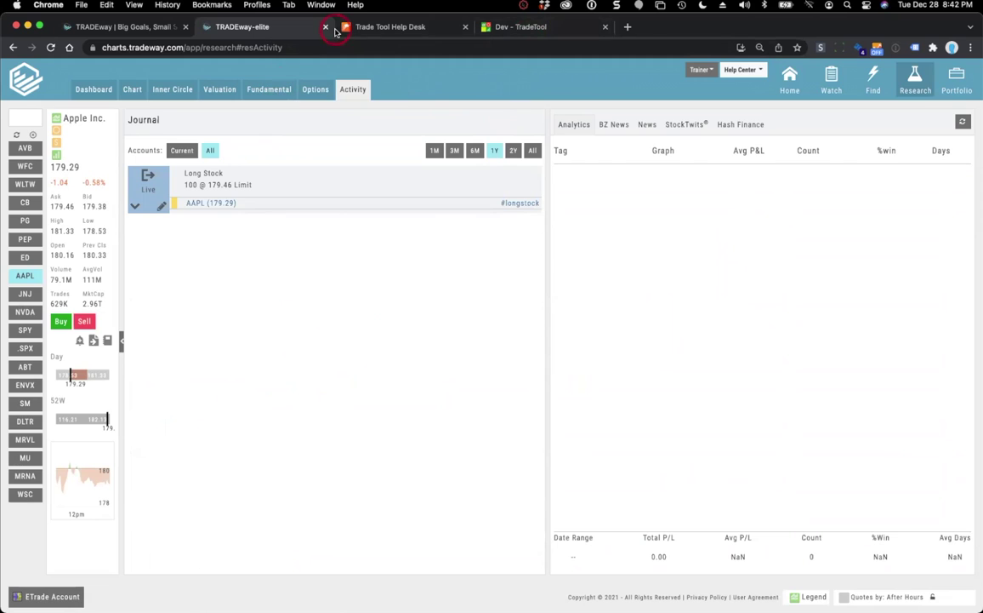
- Switch to the Dev - TradeTool site and examine the trade journal and tag analytics for CRM in stock research
left_click(534, 33)
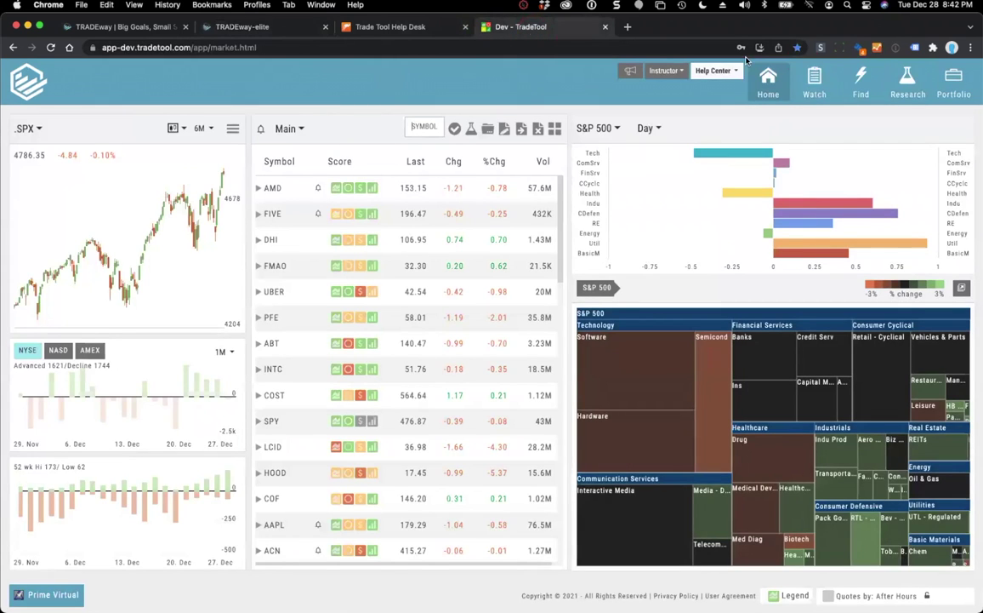
mouse_move(907, 82)
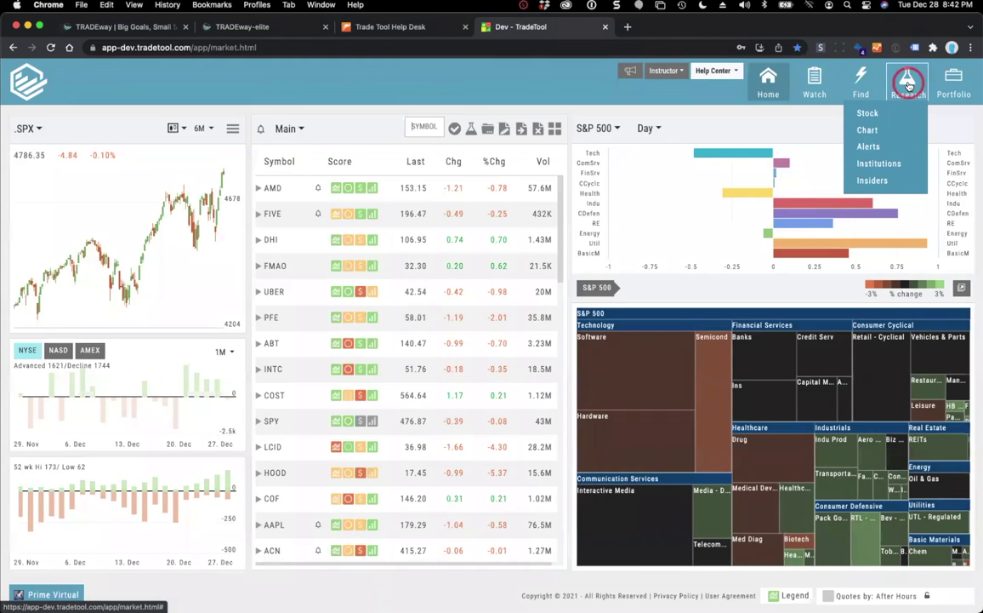
left_click(869, 127)
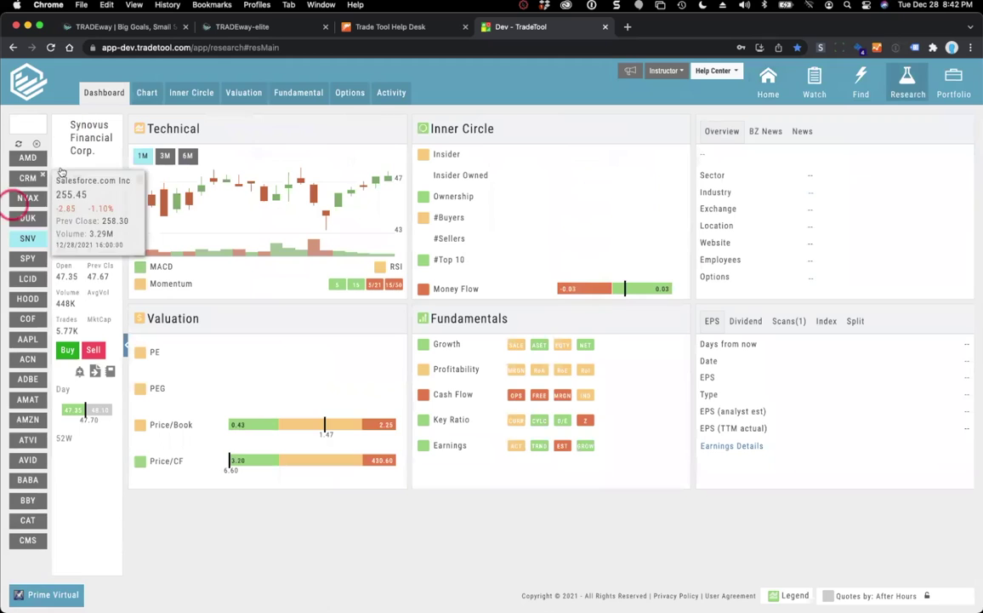
left_click(28, 177)
left_click(378, 93)
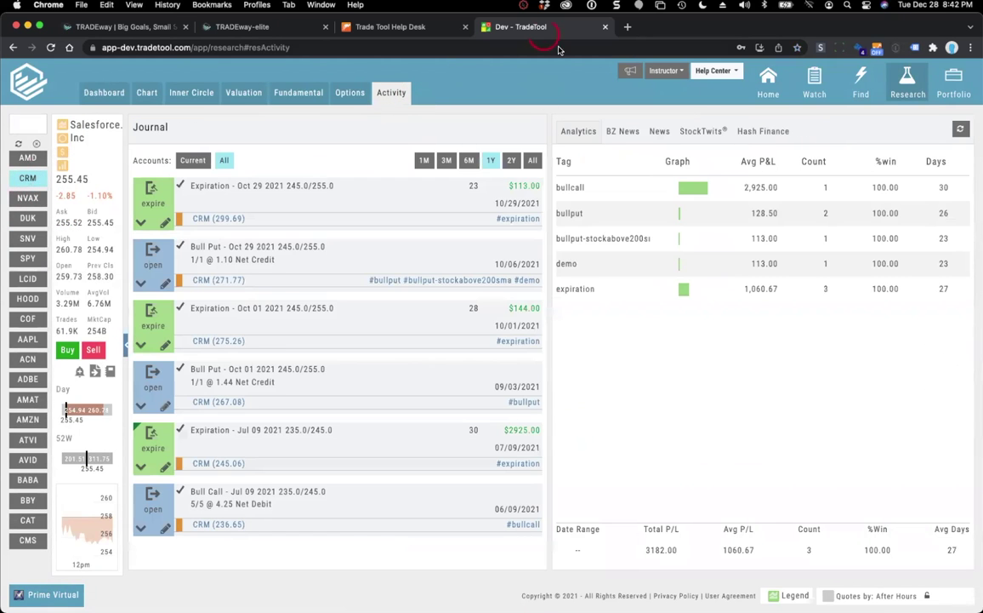
left_click(325, 113)
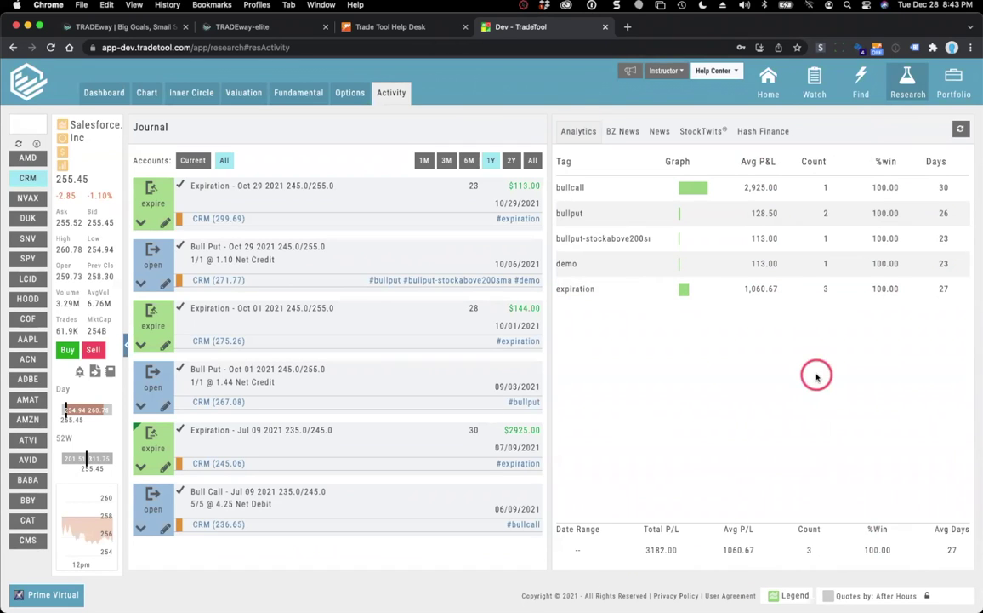
- Read the BZ News and News feeds for CRM, and return to its research dashboard
left_click(627, 131)
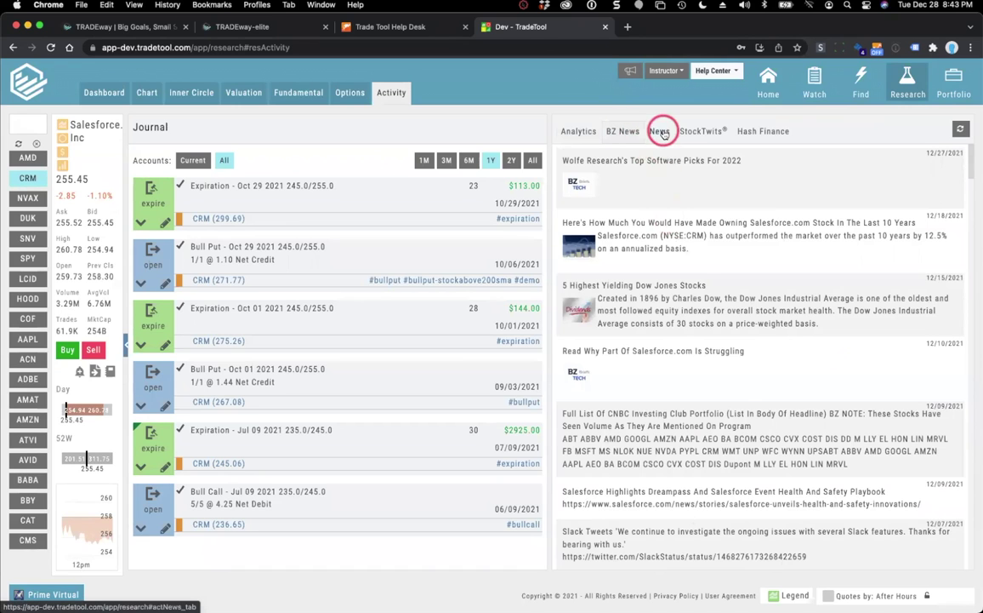
left_click(660, 132)
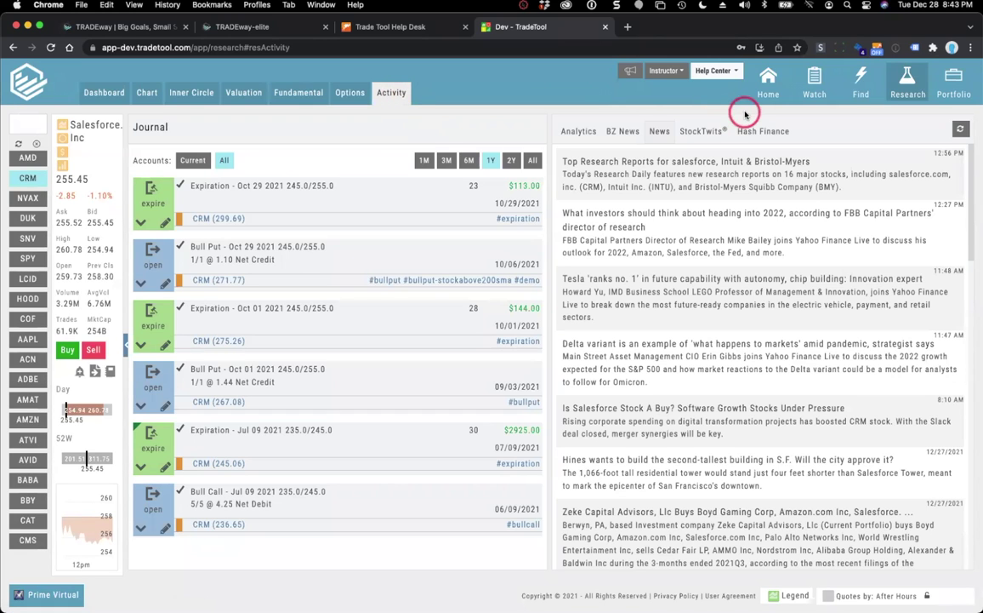
left_click(103, 92)
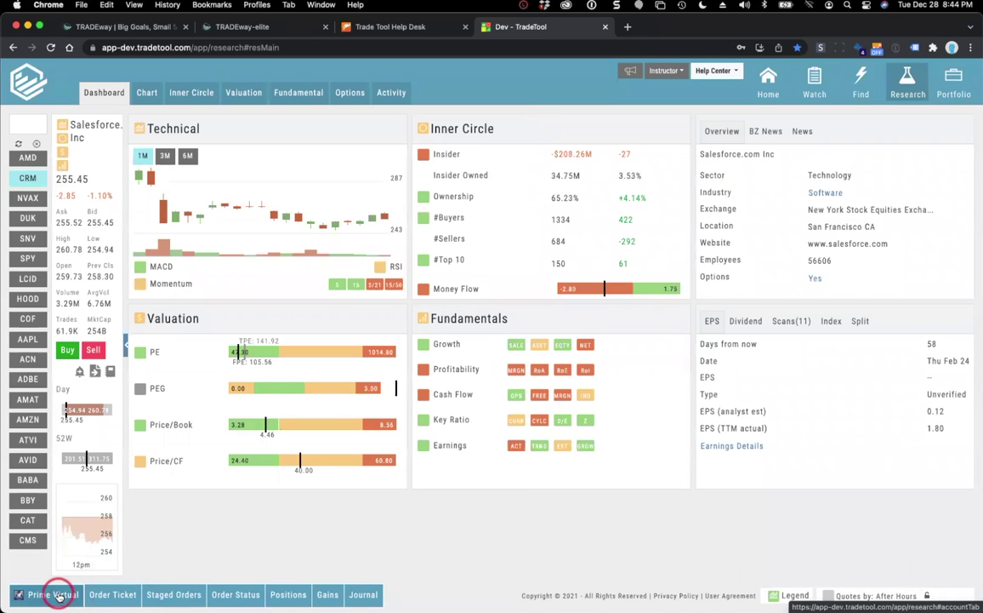
- Open the Prime Virtual account details and look through the list of linked brokerage, virtual and manual accounts
left_click(58, 594)
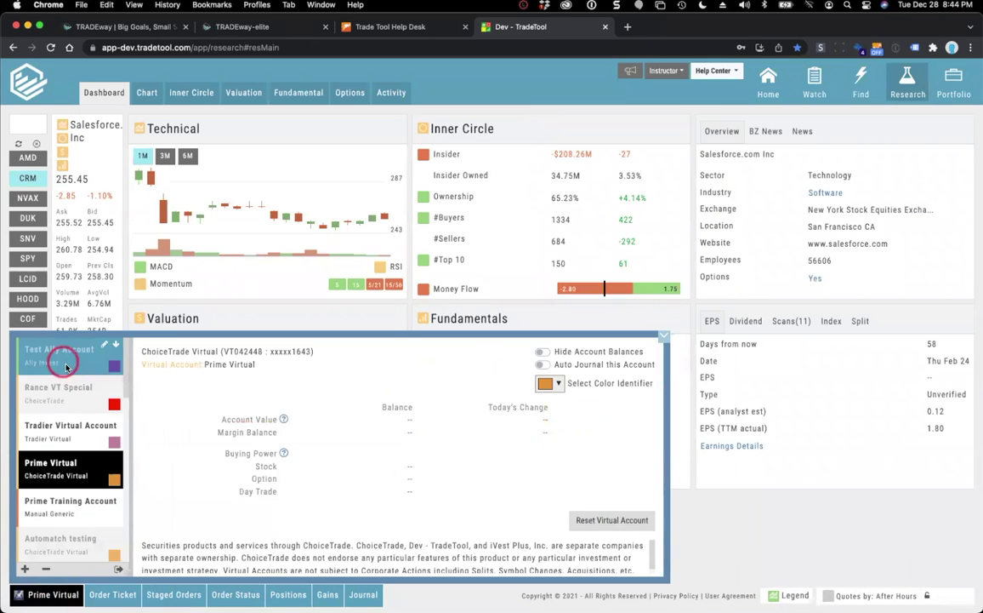
scroll(69, 370, "down", 10)
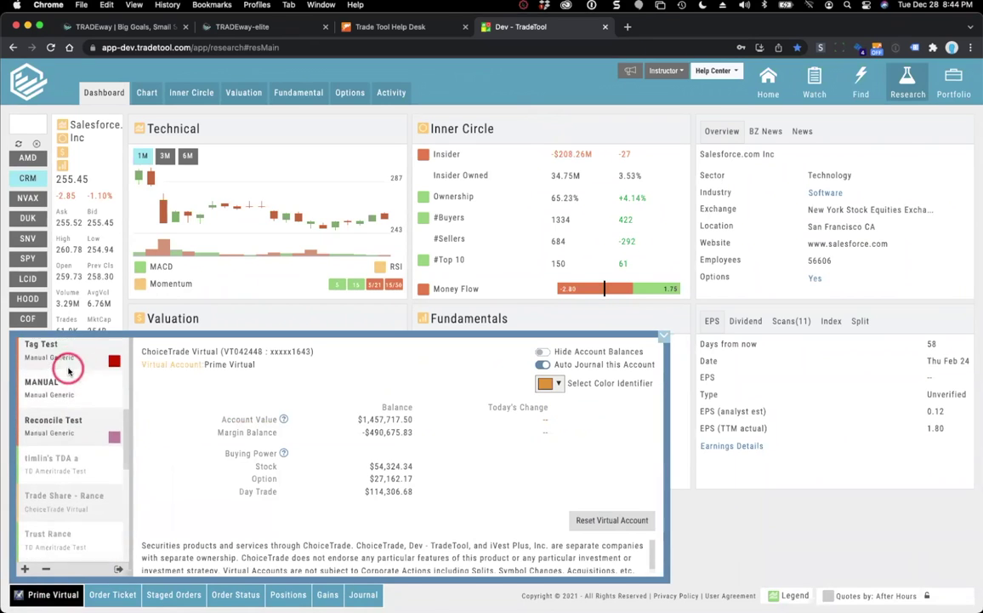
scroll(68, 370, "down", 8)
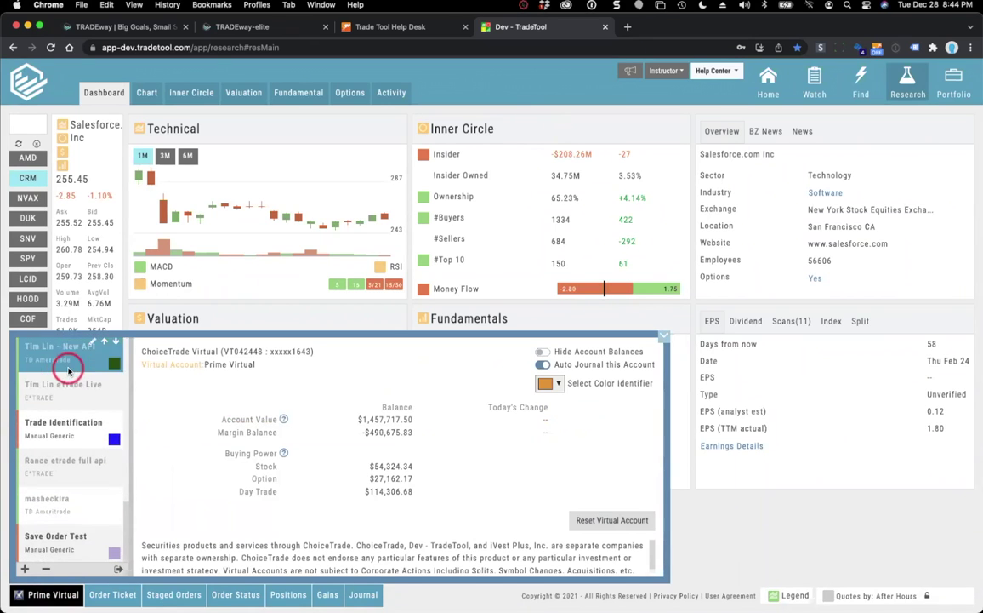
scroll(71, 400, "up", 10)
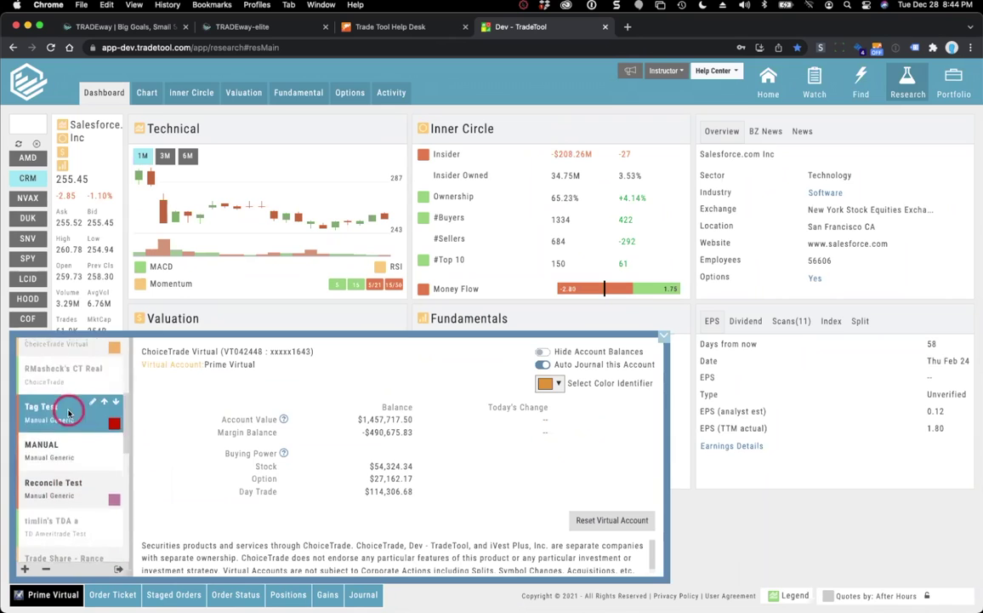
scroll(70, 411, "up", 2)
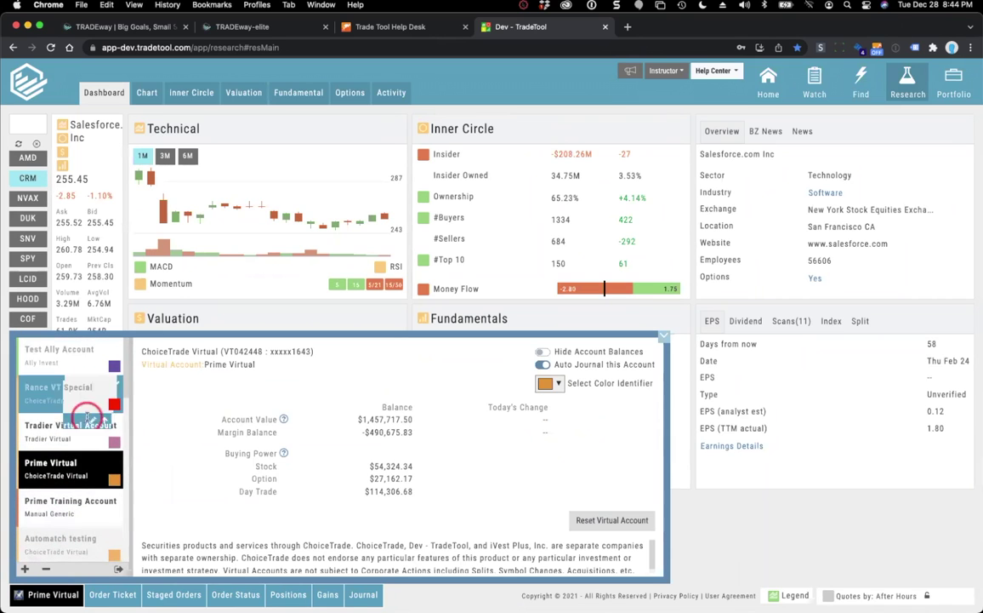
scroll(82, 462, "down", 5)
scroll(81, 400, "up", 5)
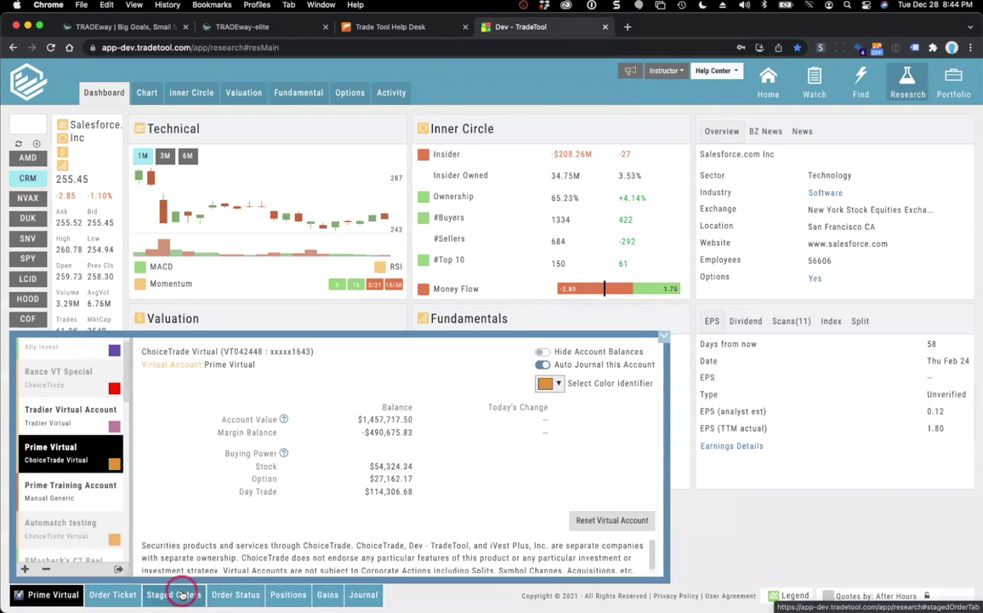
- Review the Prime Virtual account's order status, positions and gains, and return to its balance summary
left_click(244, 593)
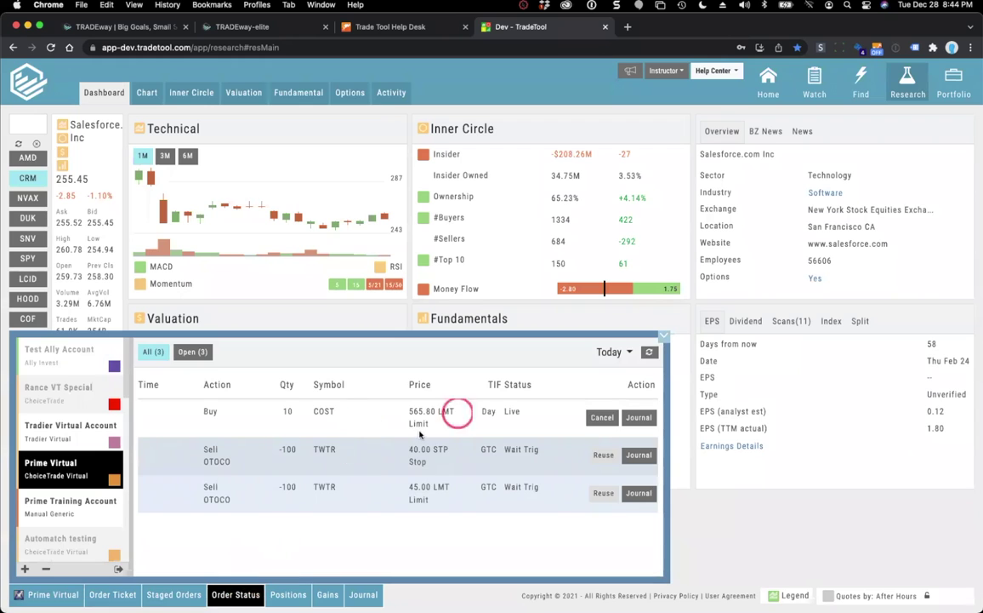
left_click(288, 594)
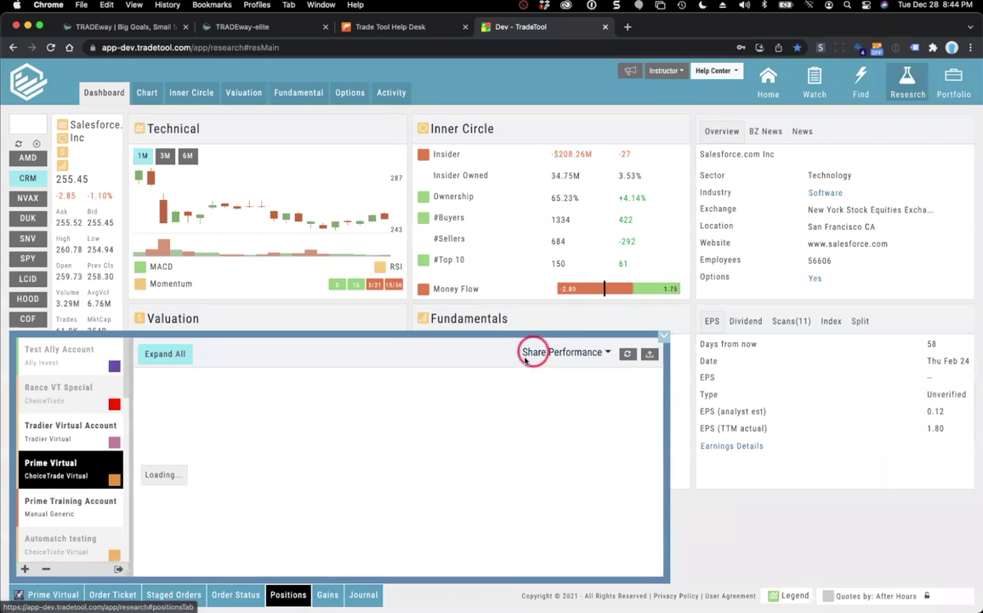
scroll(498, 417, "down", 3)
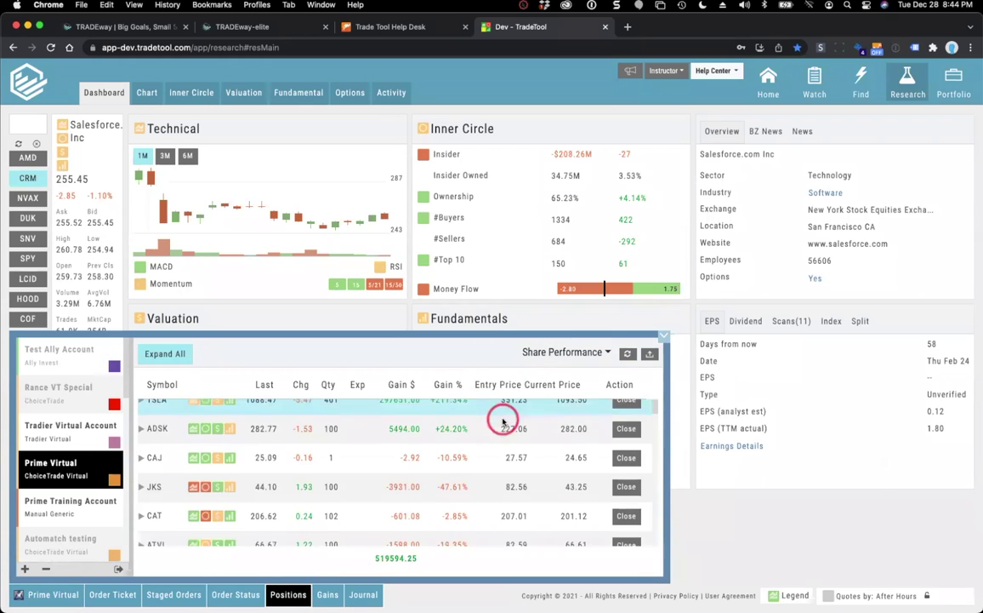
scroll(503, 421, "down", 3)
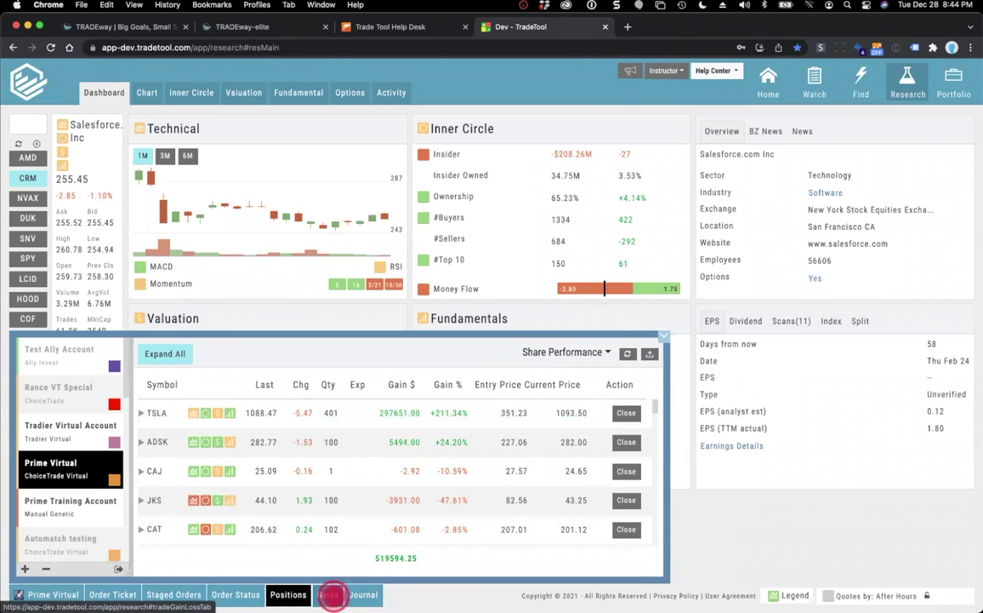
left_click(327, 594)
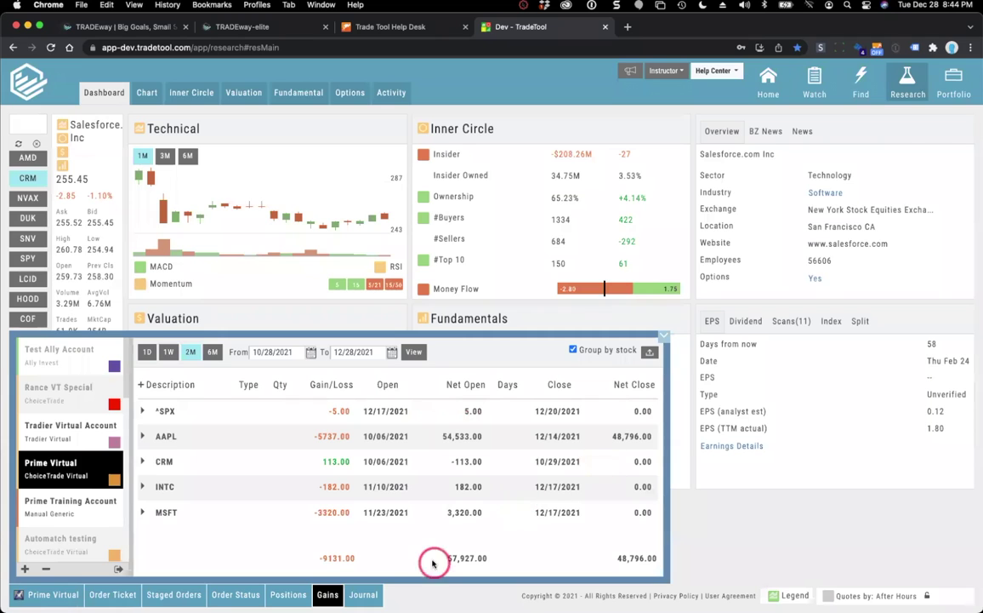
left_click(298, 594)
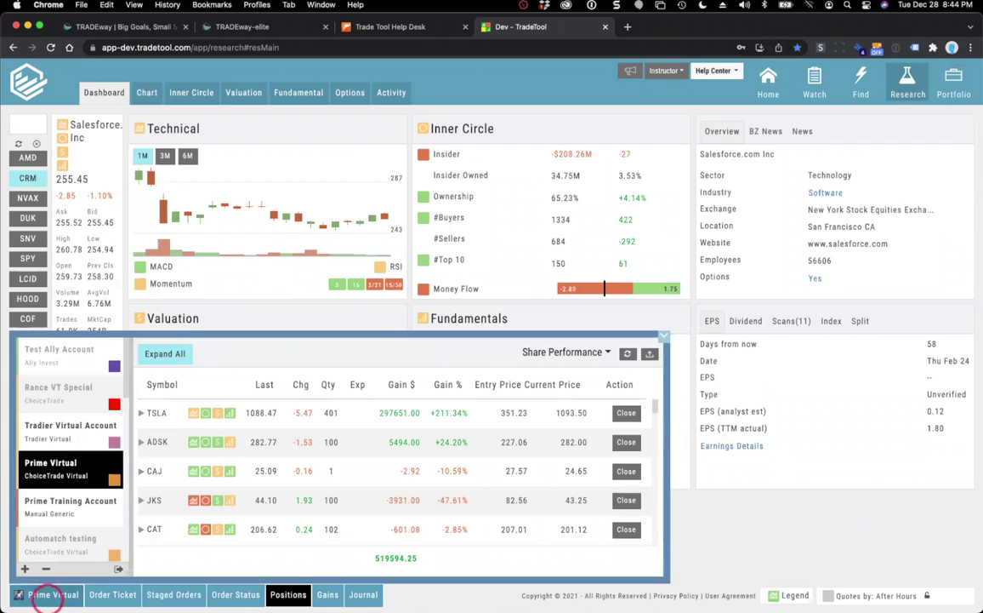
left_click(51, 595)
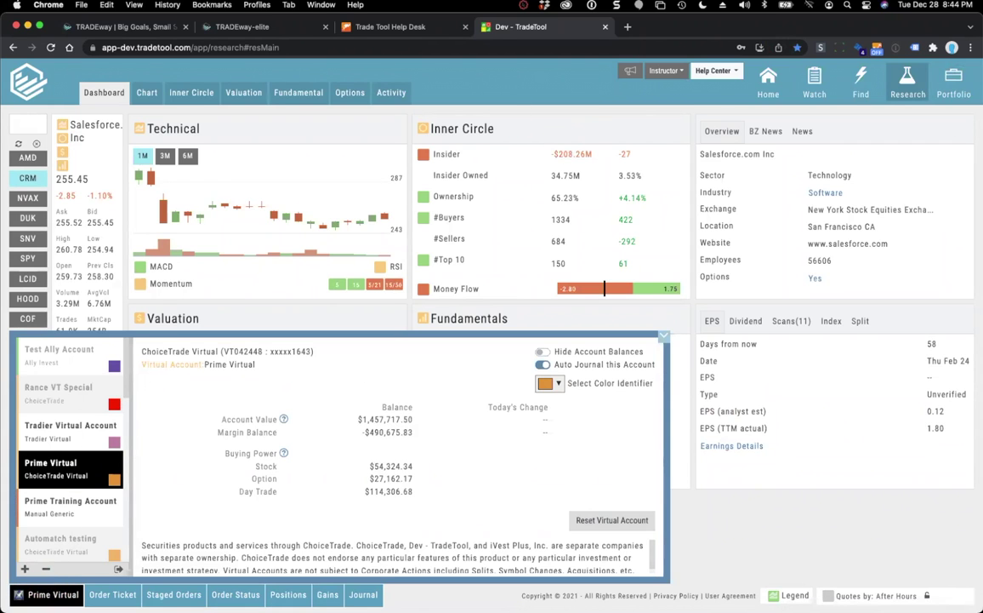
- Open the full-page portfolio positions for the Prime Virtual account and look through its holdings
mouse_move(955, 78)
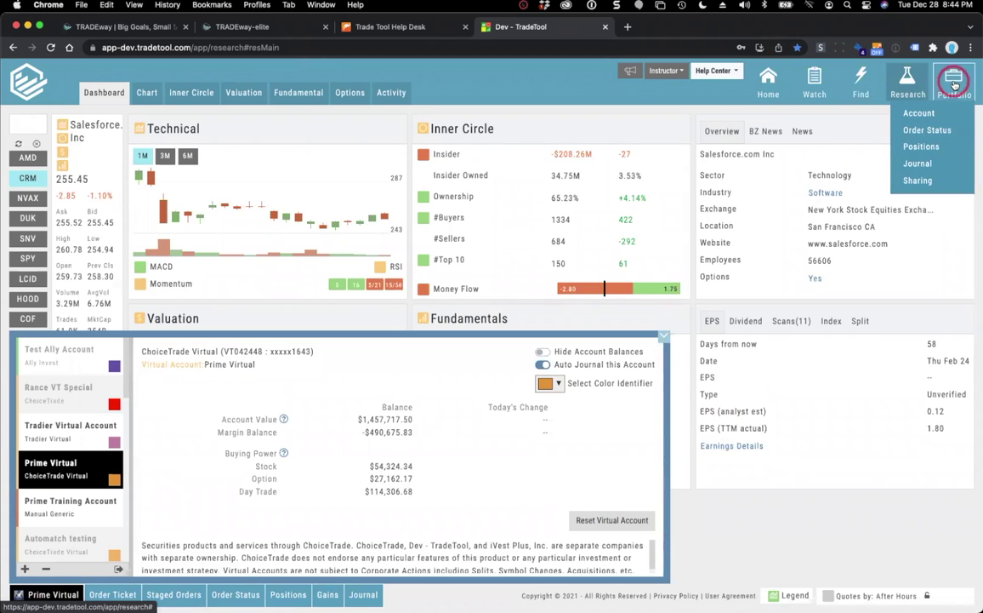
left_click(921, 147)
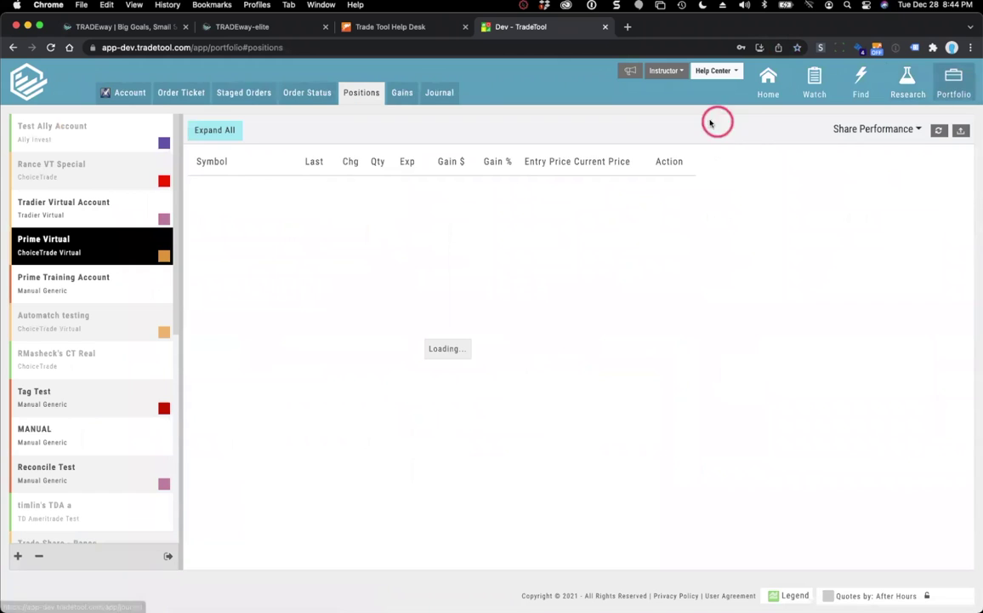
scroll(857, 194, "down", 8)
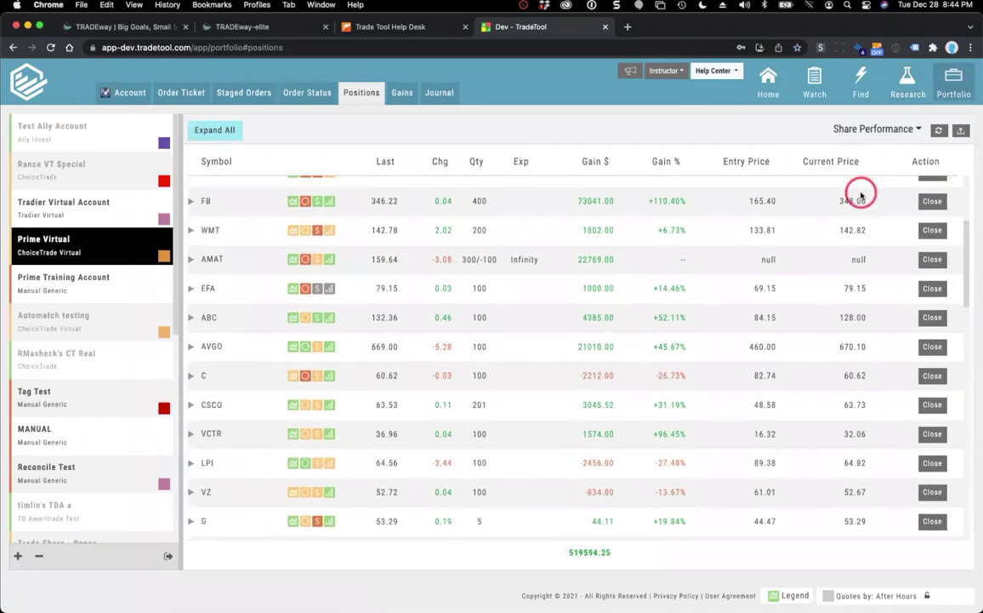
scroll(861, 195, "down", 5)
scroll(861, 195, "up", 8)
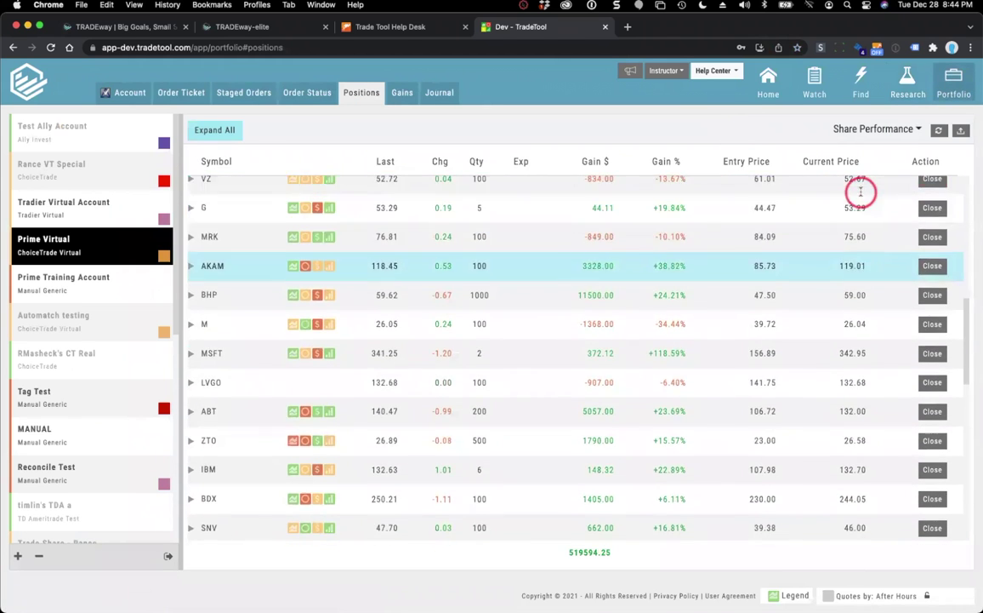
scroll(861, 195, "up", 4)
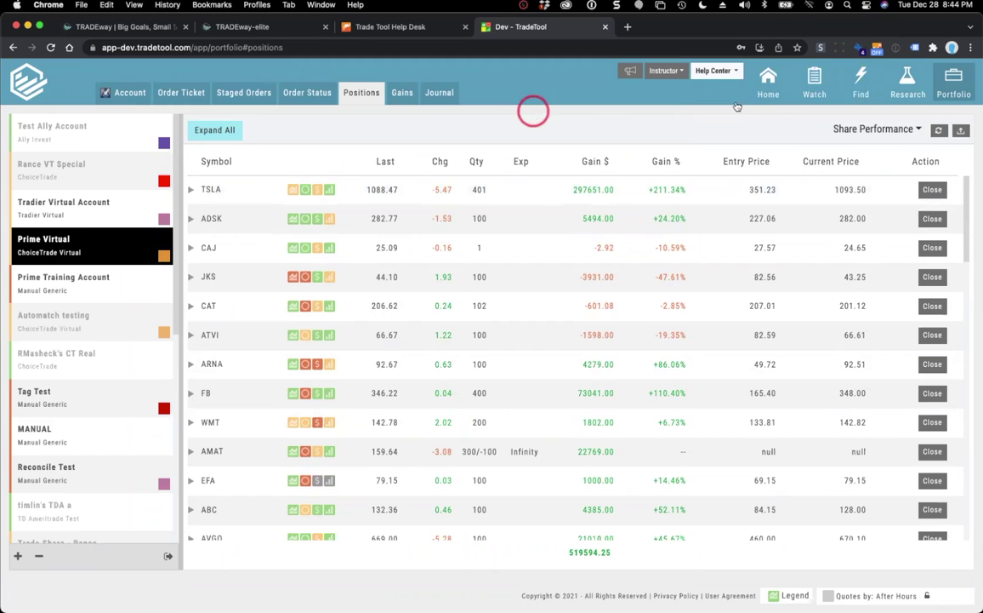
- Return to the CRM research dashboard and check the Auto Journal setting in the Prime Virtual account details
left_click(908, 92)
left_click(862, 110)
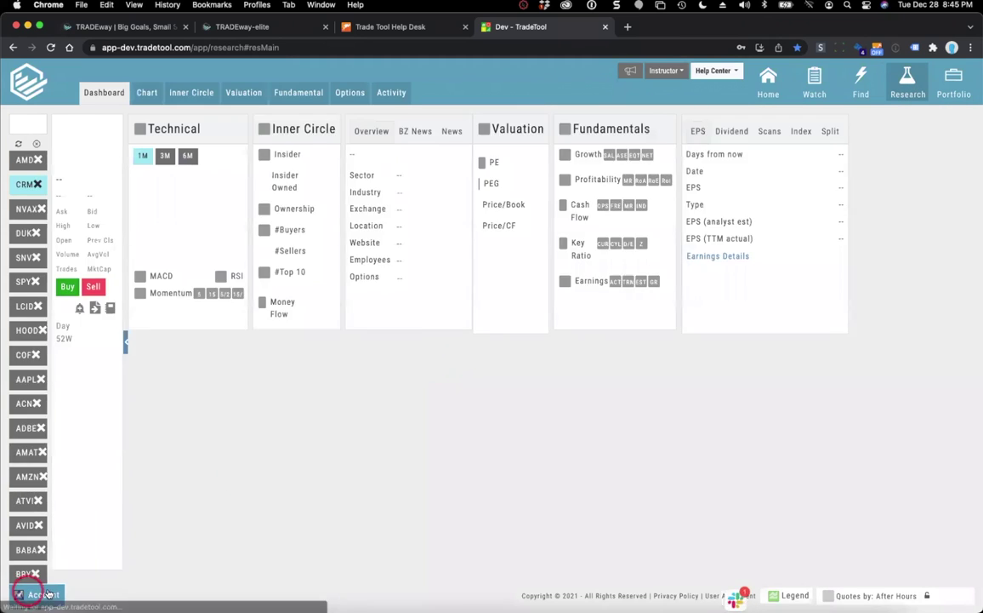
left_click(41, 595)
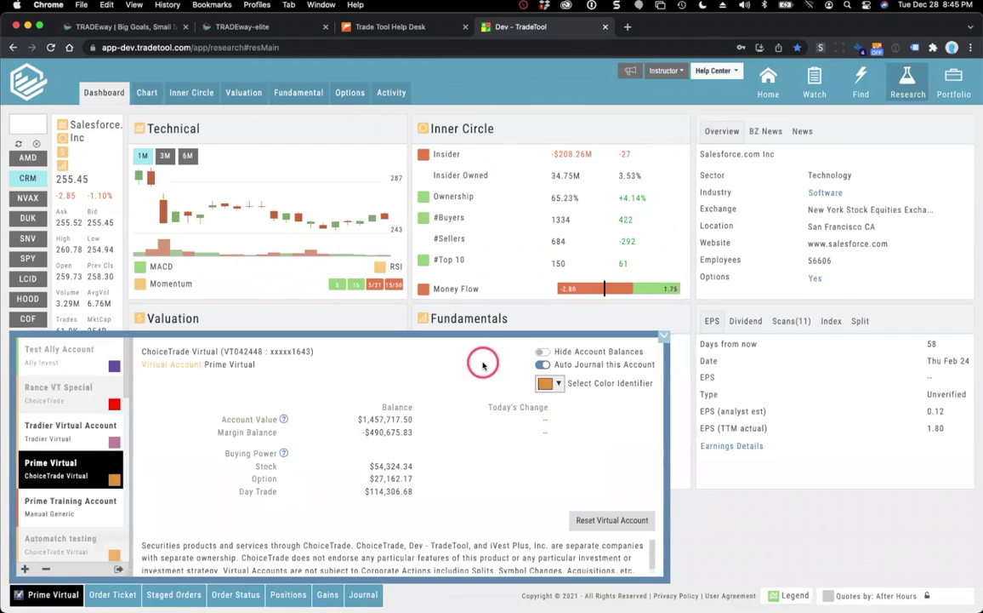
left_click(541, 364)
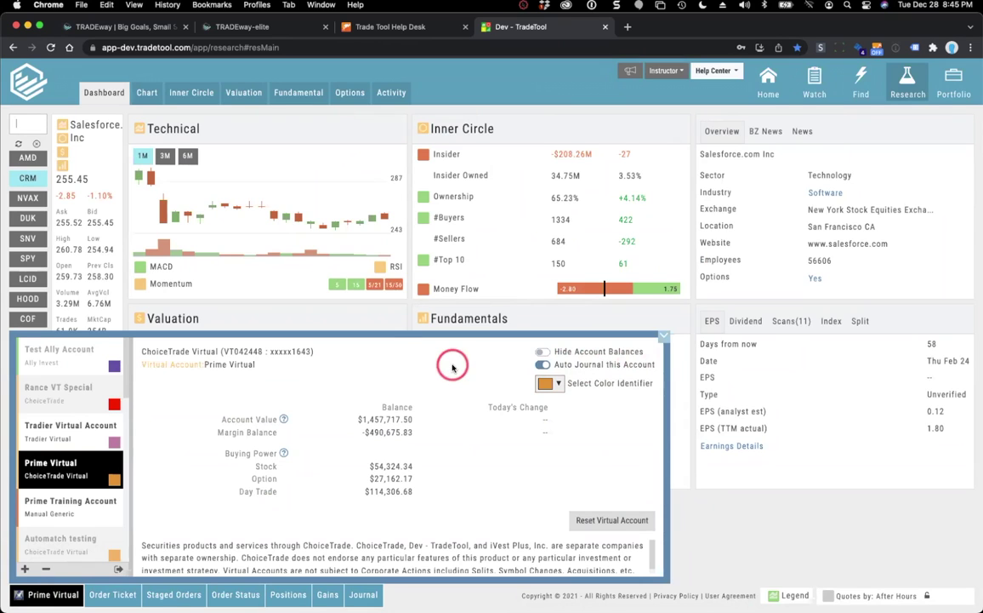
- Show the Intro to Journal slide in the presentation and return to TradeTool in Chrome
key("super+Tab")
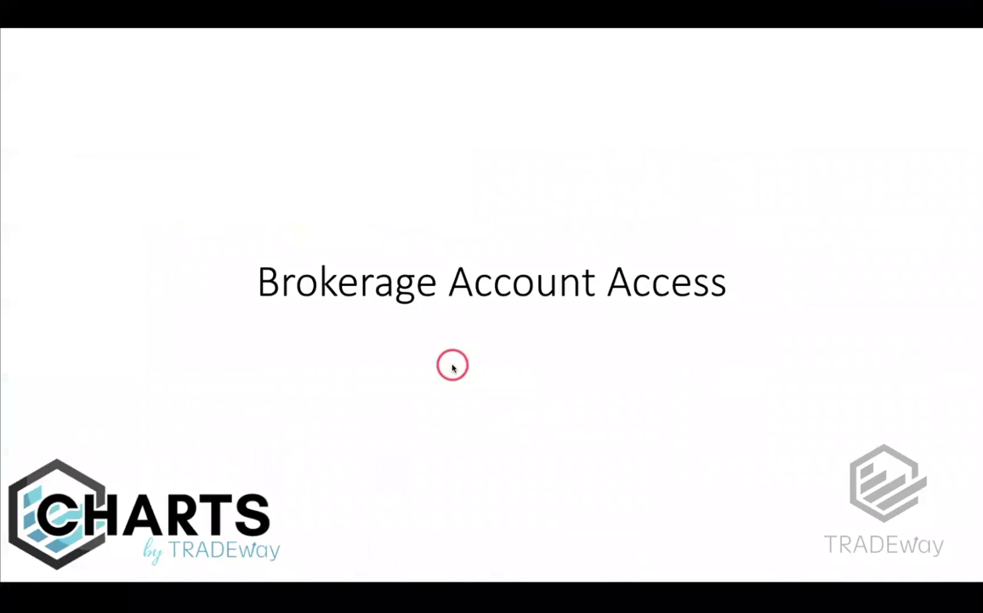
key("Right")
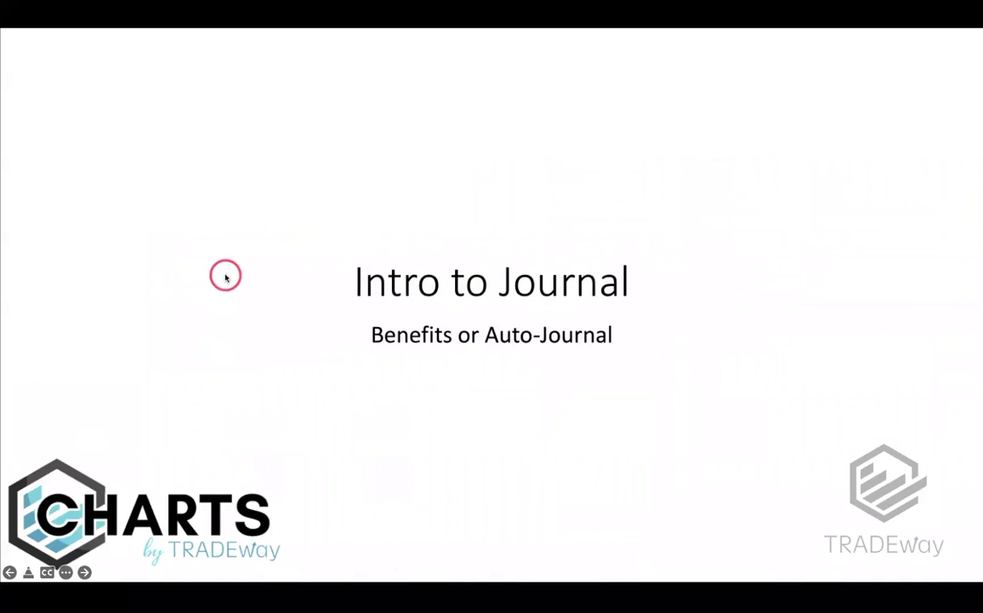
key("super+Tab")
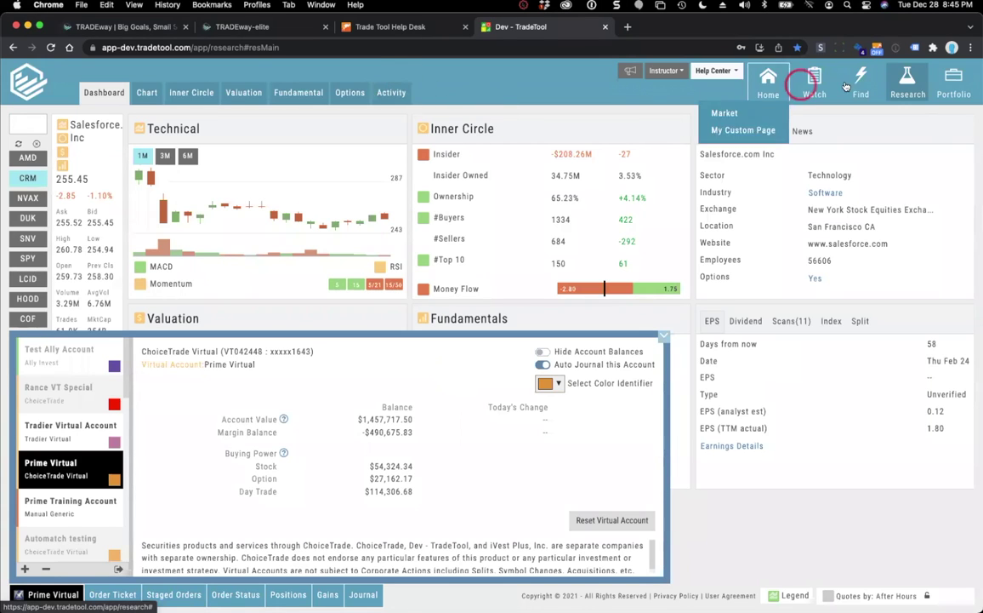
- Open the portfolio Journal, look through its trade entries, and expand the NKE Bull Put trade opened 11/11/2021
mouse_move(969, 83)
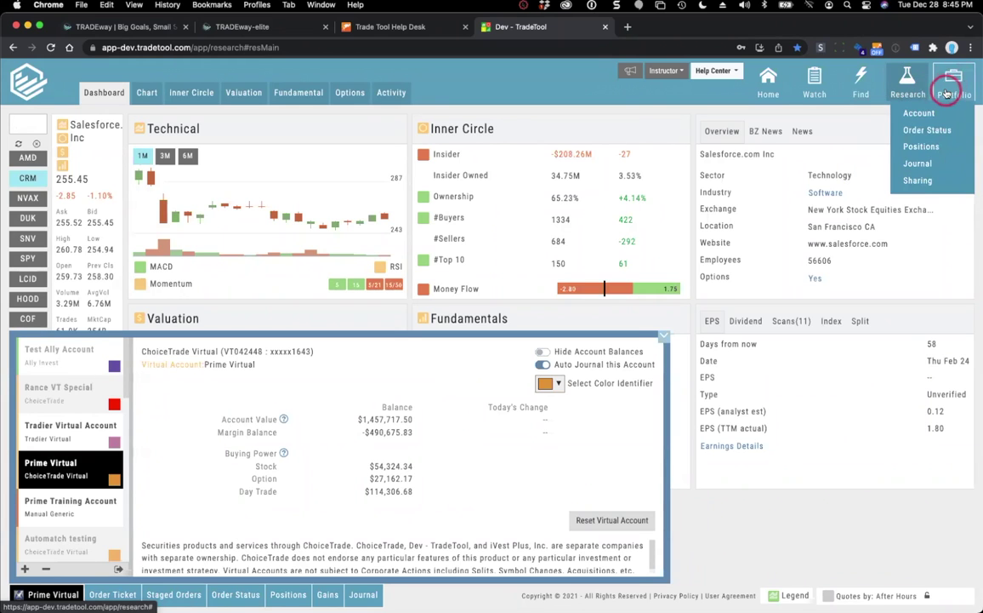
left_click(918, 165)
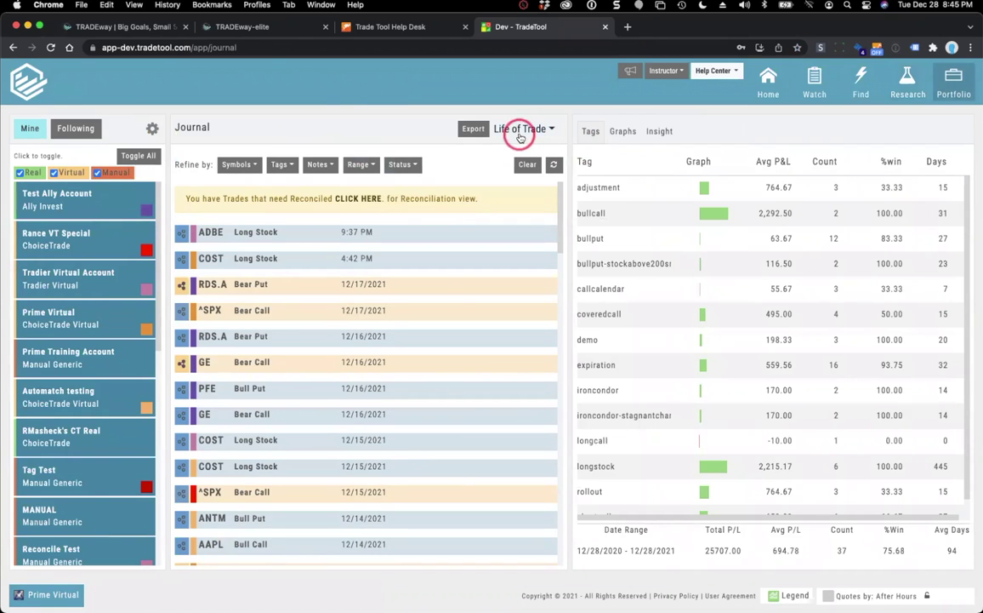
scroll(456, 256, "down", 15)
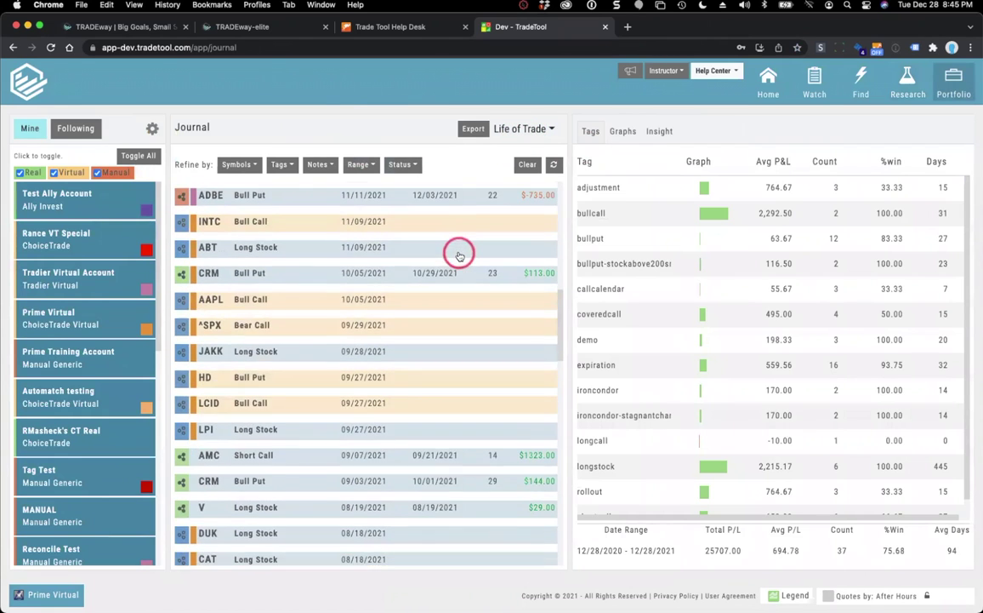
scroll(458, 255, "up", 1)
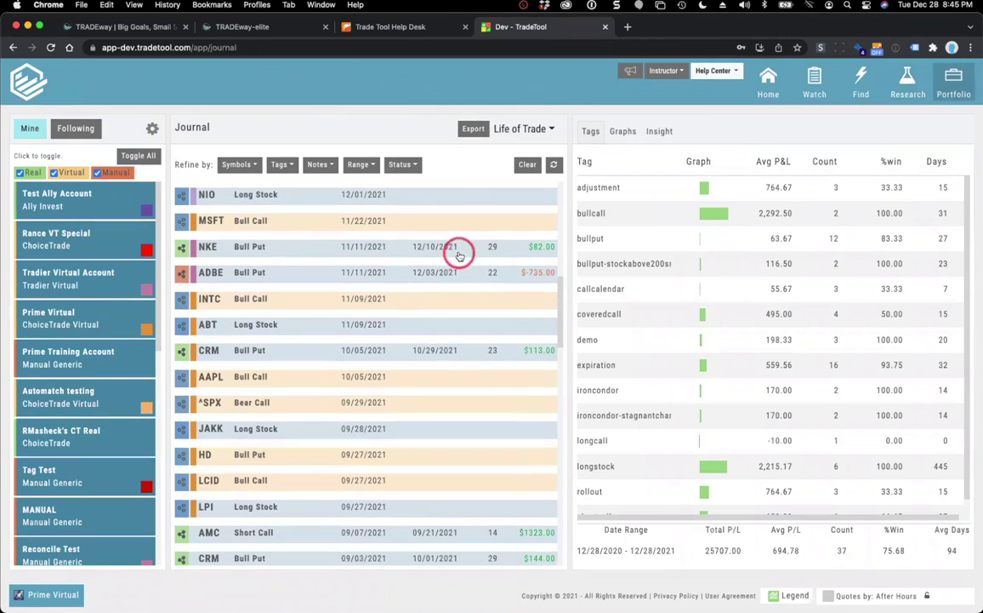
left_click(302, 252)
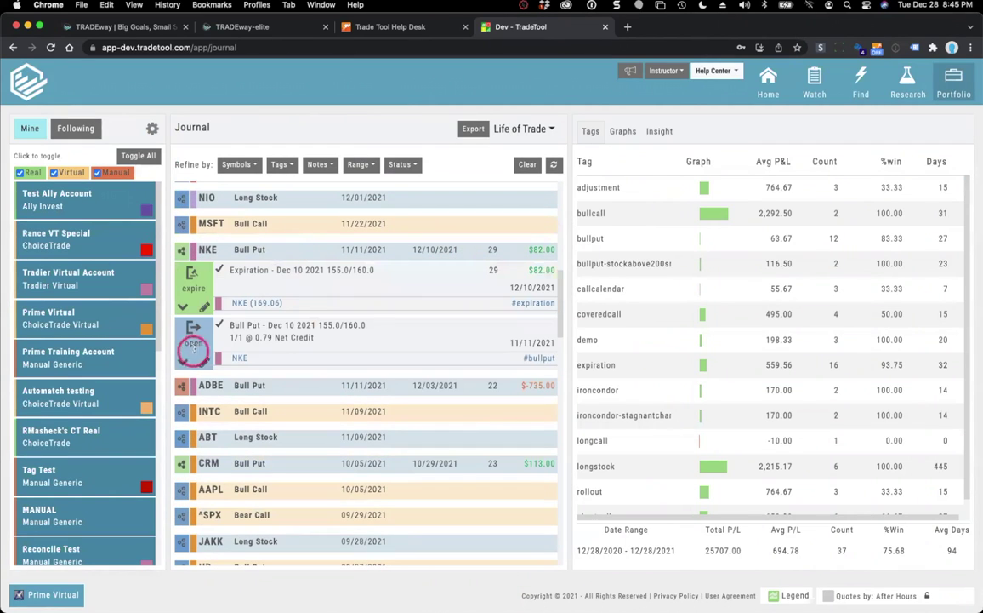
- Inspect the full details and journal edit form of the NKE expiration entry, then close the form and collapse the details
left_click(237, 307)
left_click(182, 306)
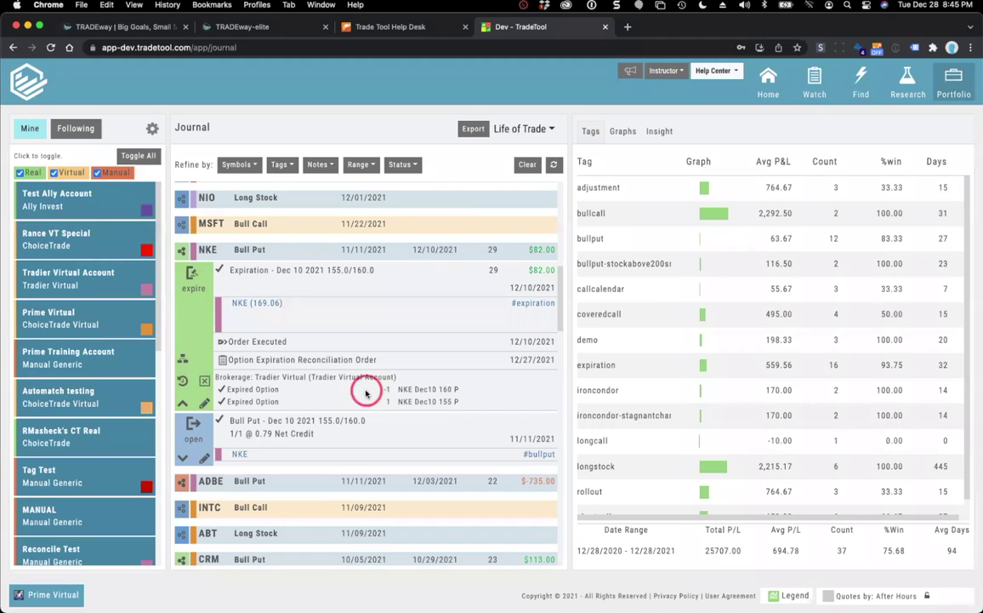
left_click(204, 405)
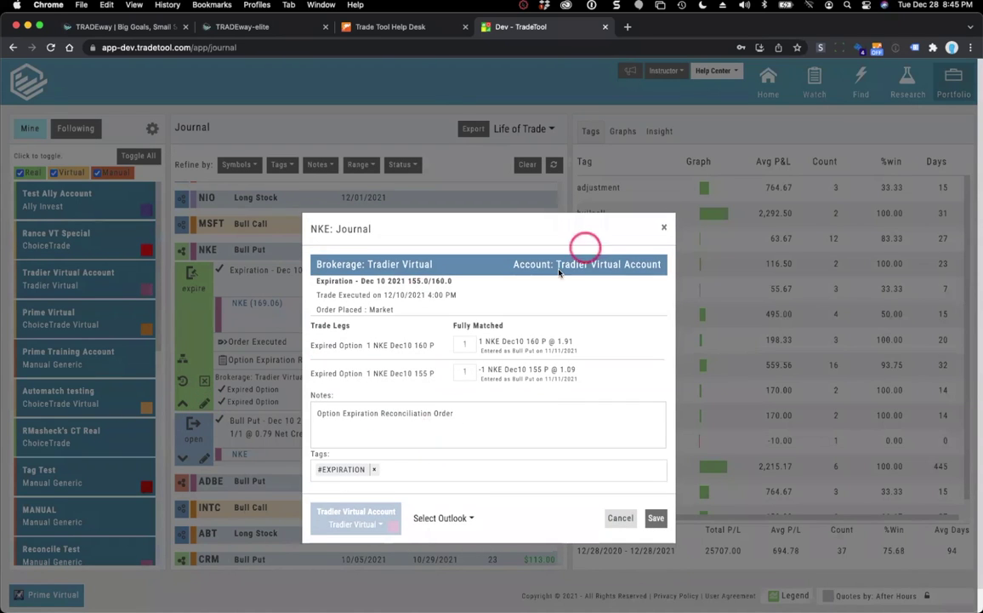
left_click(664, 228)
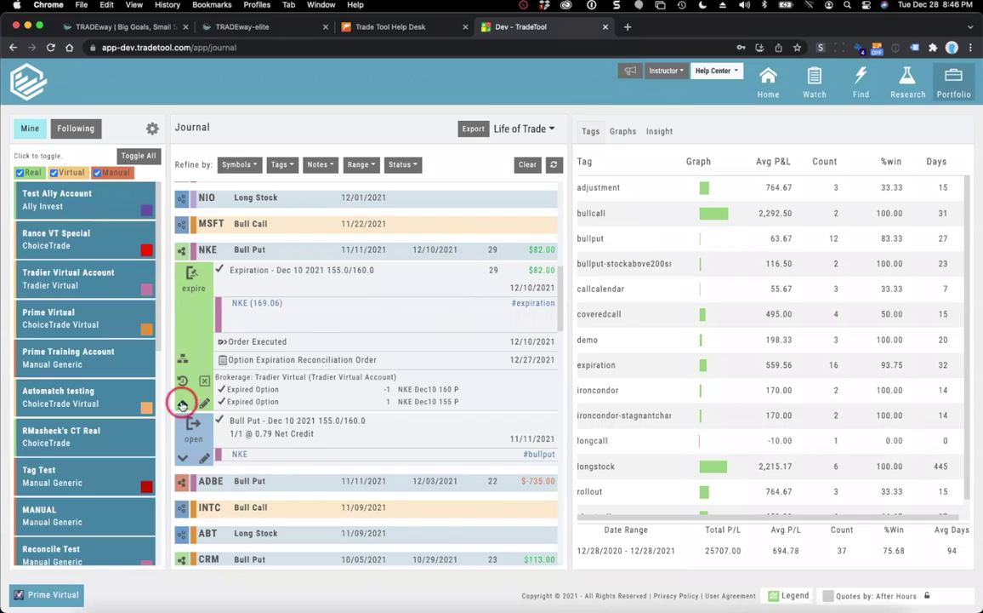
left_click(181, 405)
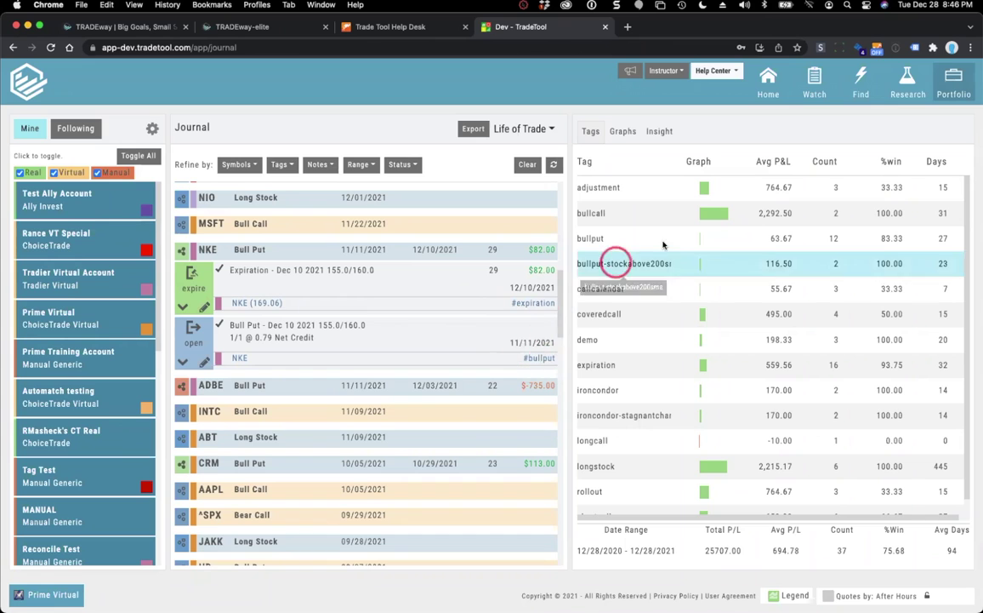
- Review the journal's tag statistics and account list, and check the matching options of the Tags filter
left_click(621, 190)
left_click(635, 209)
left_click(620, 191)
left_click(679, 213)
left_click(32, 172)
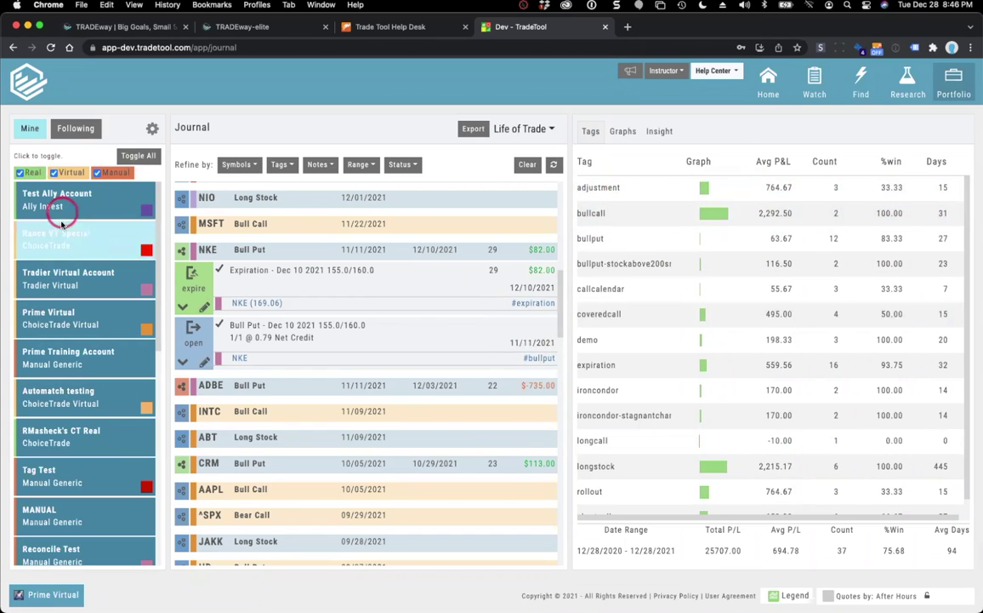
left_click(58, 562)
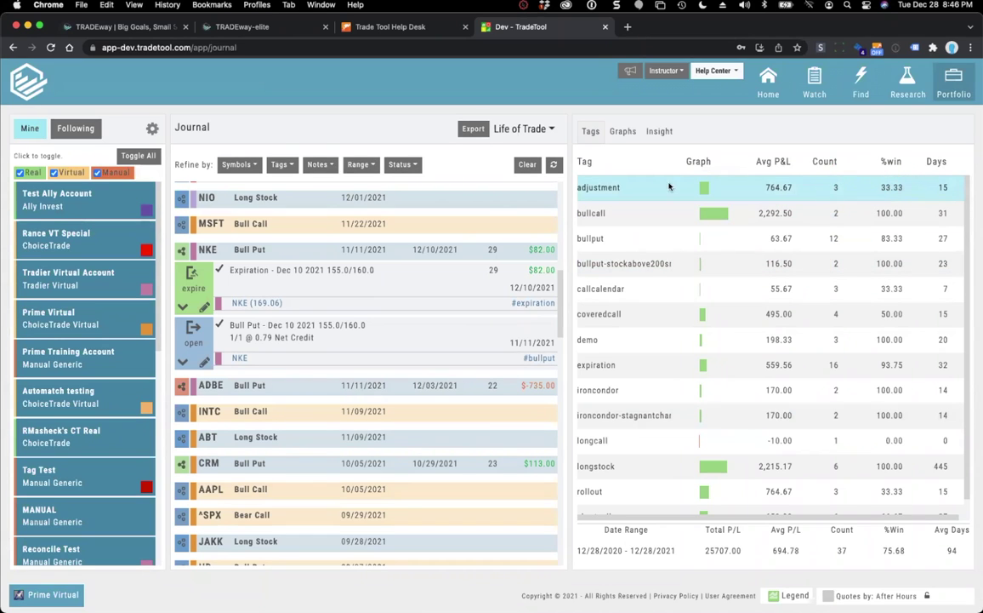
left_click(289, 165)
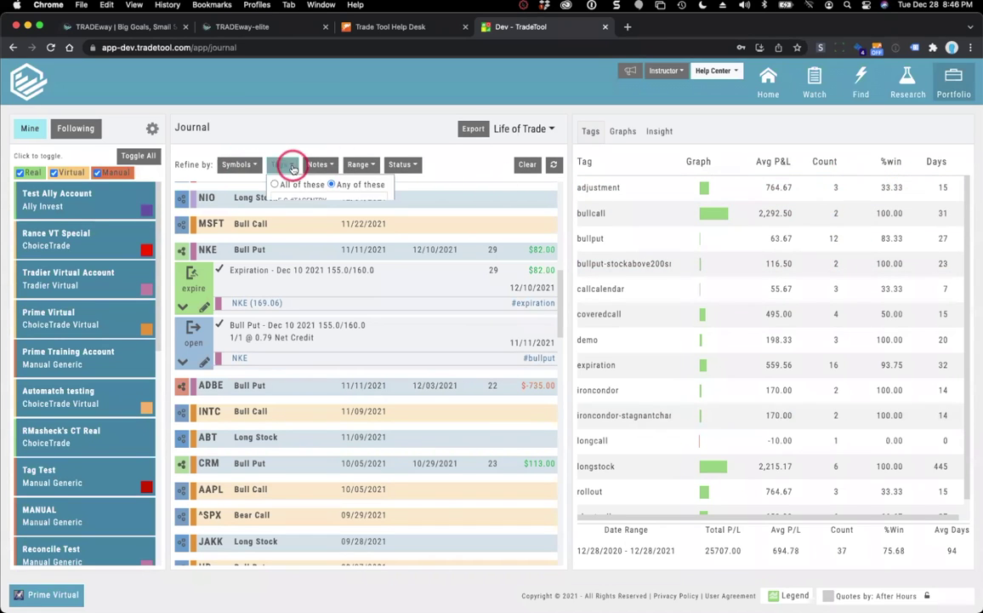
left_click(290, 165)
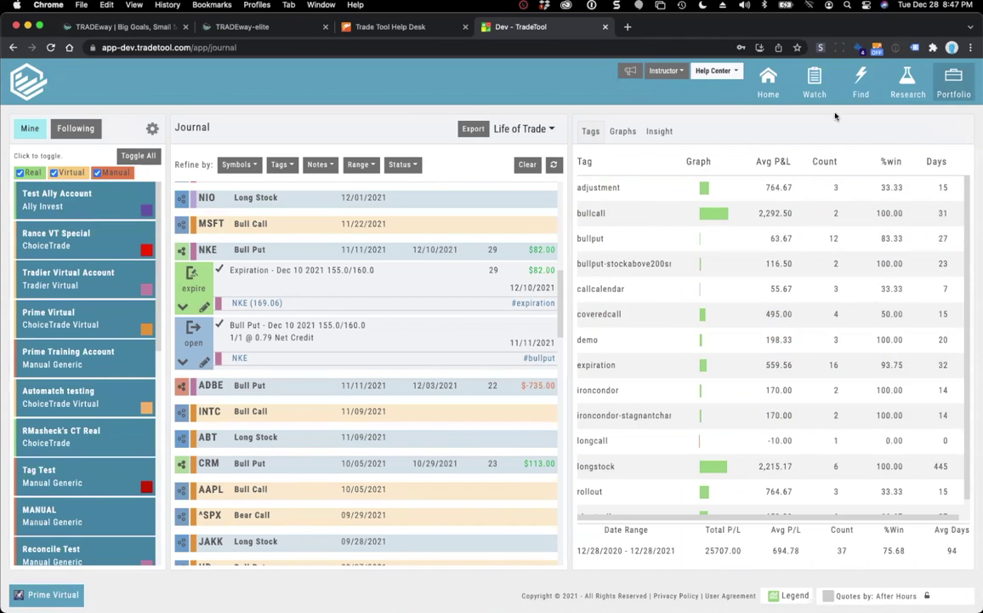
- Show the journal's Graphs, inspect the ADBE trade point, and zoom the Duration vs P/L chart into the short-duration trades
left_click(623, 133)
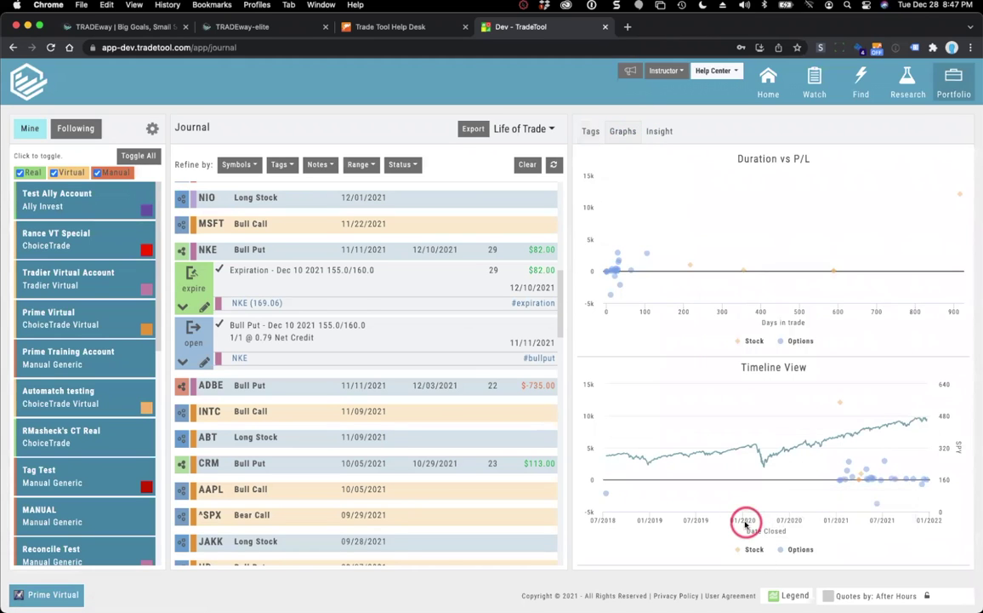
mouse_move(619, 279)
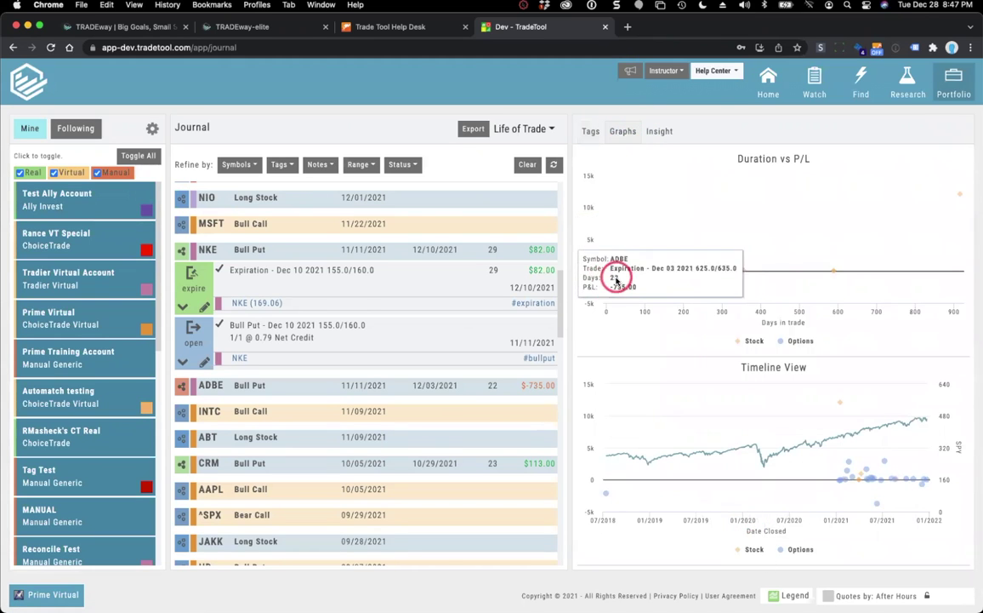
left_click_drag(619, 279, 607, 251)
mouse_move(768, 239)
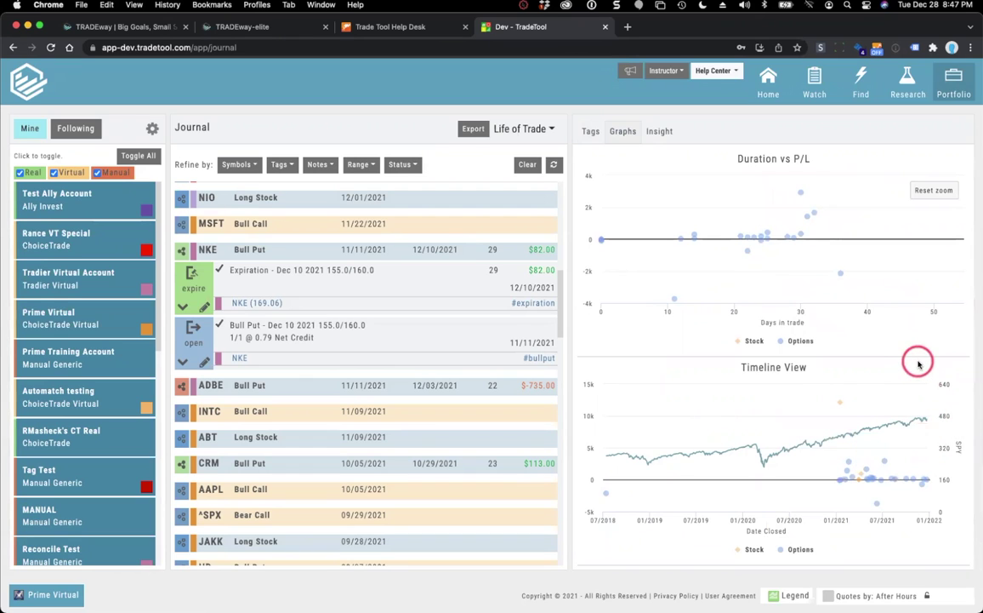
- View the journal's Insight statistics on winners and losers, and return to the Market home page
left_click(661, 133)
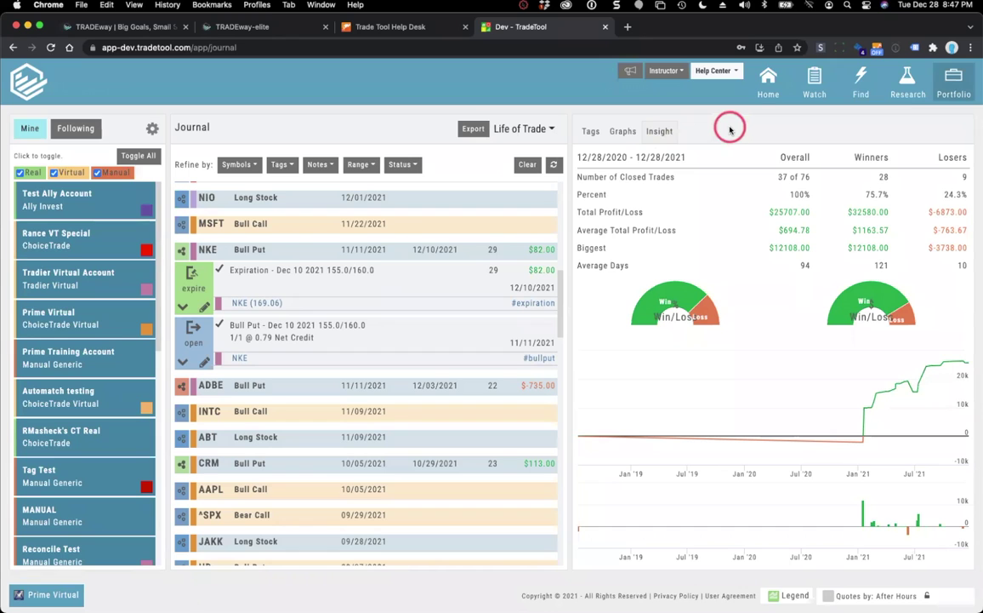
mouse_move(762, 87)
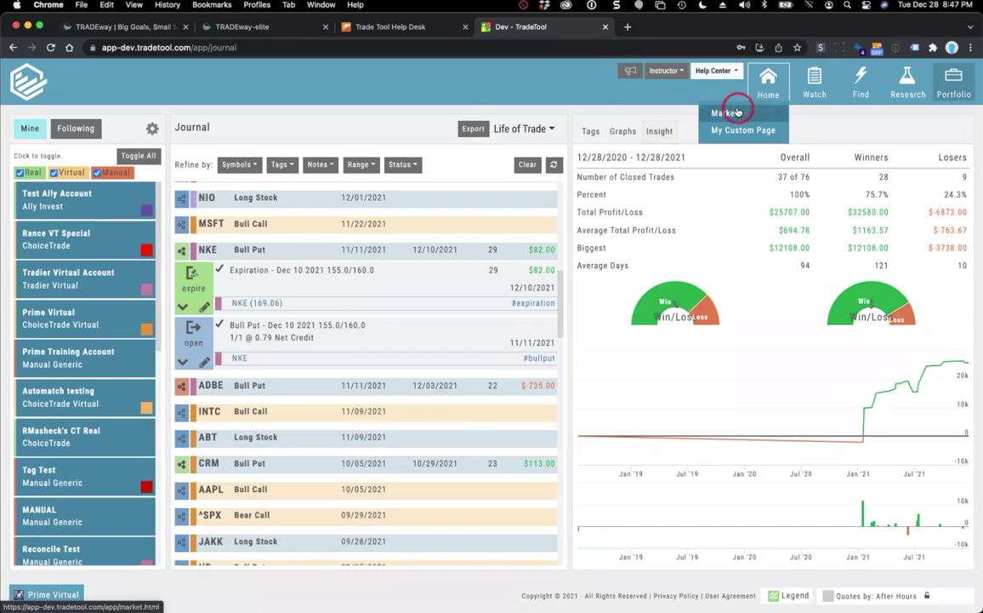
left_click(724, 113)
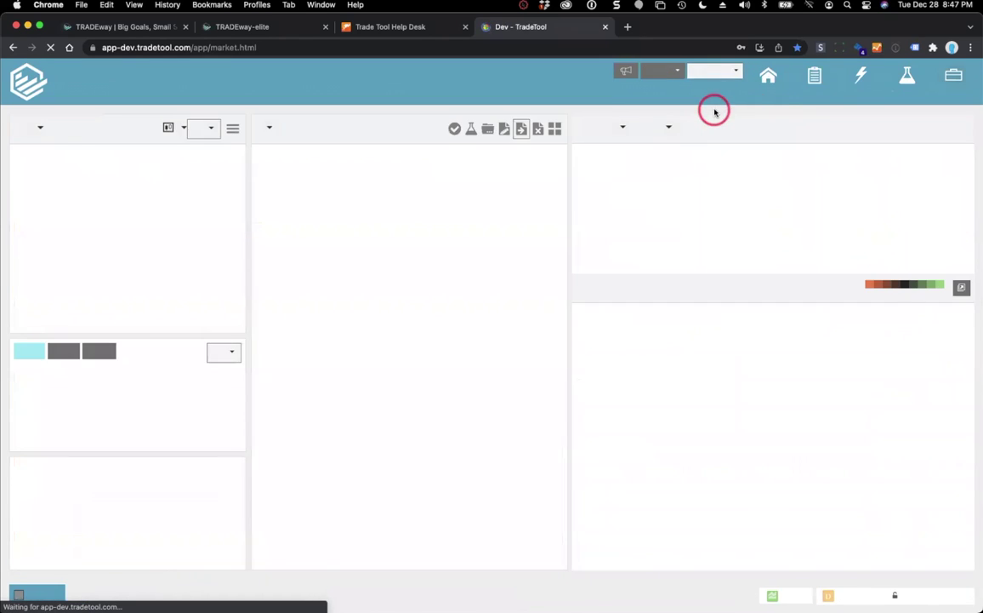